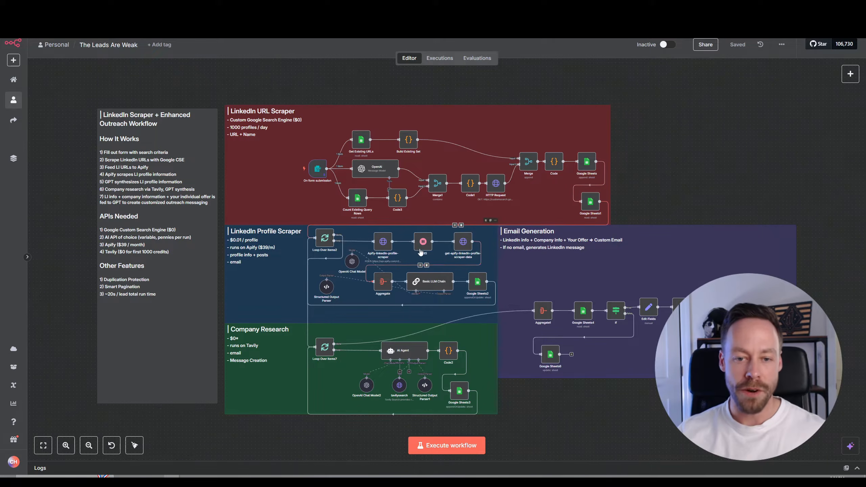
Step: Nudge the Apify-linkedin-profile-scraper node slightly toward the Wait5 node and open its parameters
scroll(406, 256, up, 5)
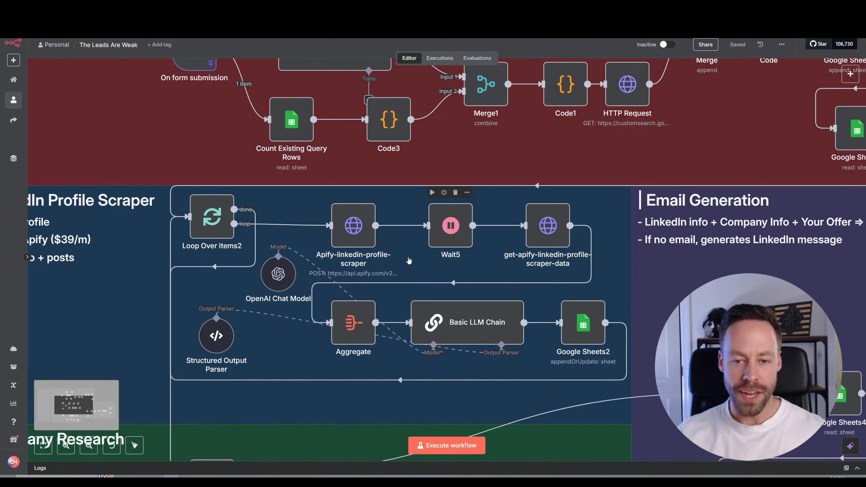
scroll(408, 260, up, 1)
click(346, 230)
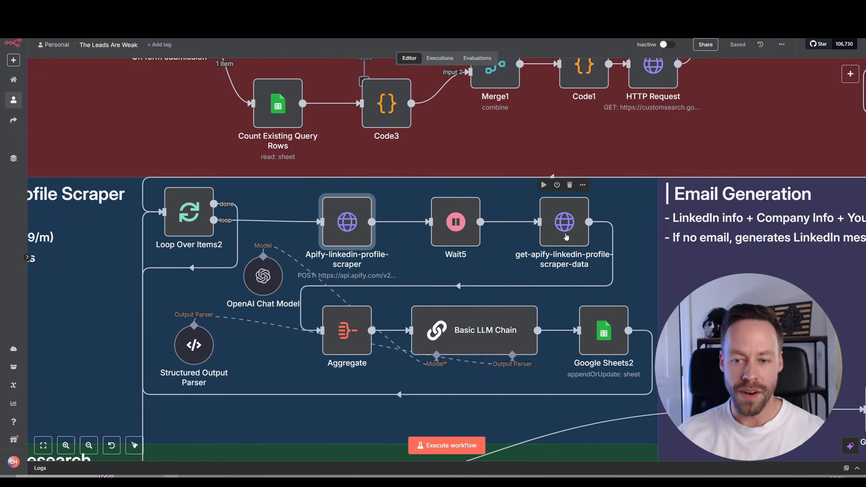
drag(350, 233, 362, 235)
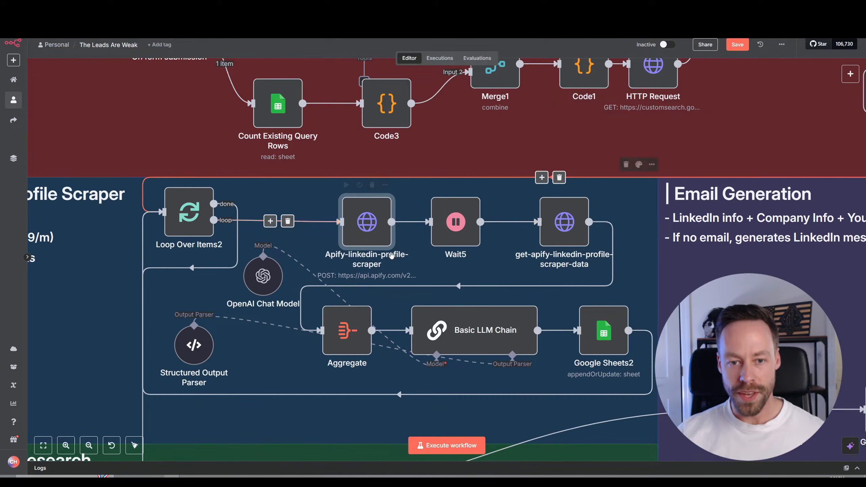
double_click(372, 226)
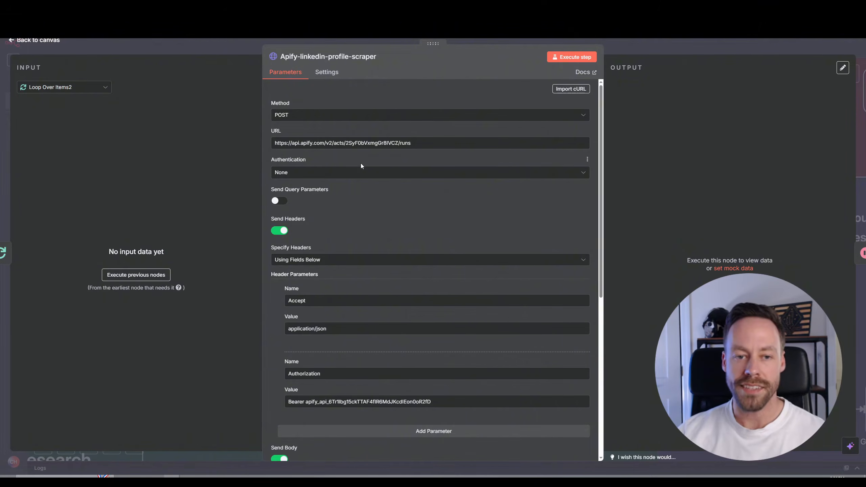
Step: Review the node's request URL, header parameters, authorization header, JSON body and redirect options
scroll(303, 121, down, 1)
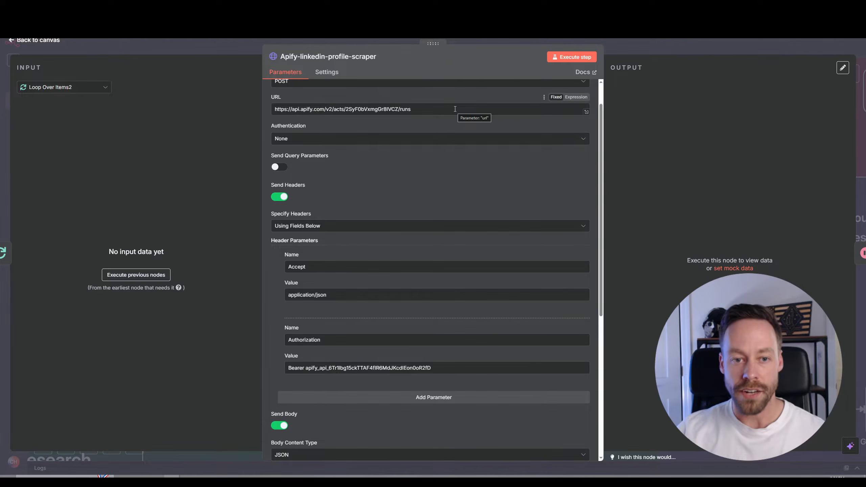
scroll(379, 207, down, 2)
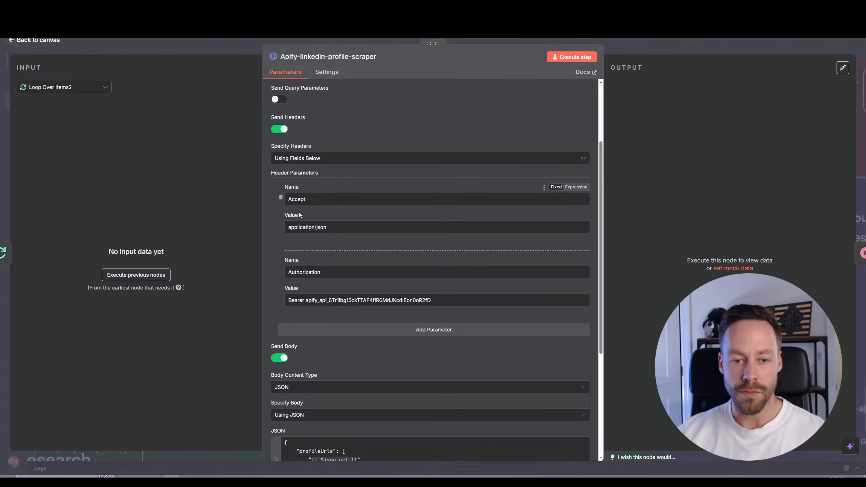
scroll(337, 231, down, 2)
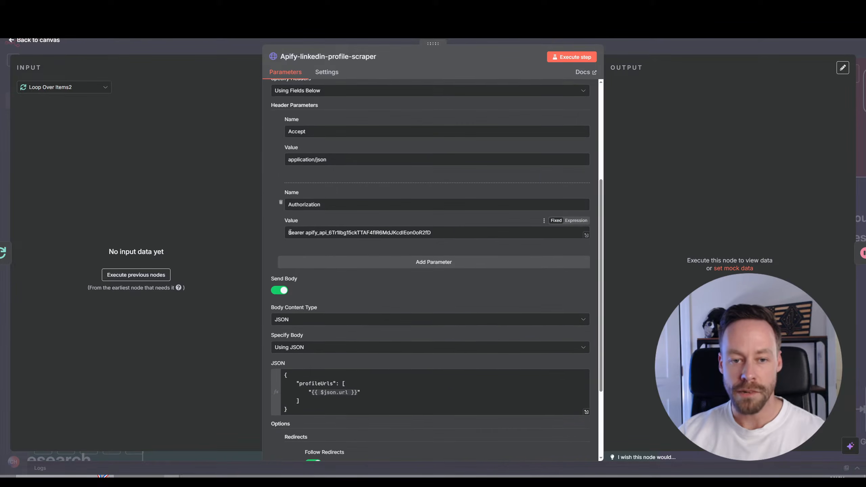
scroll(437, 232, down, 3)
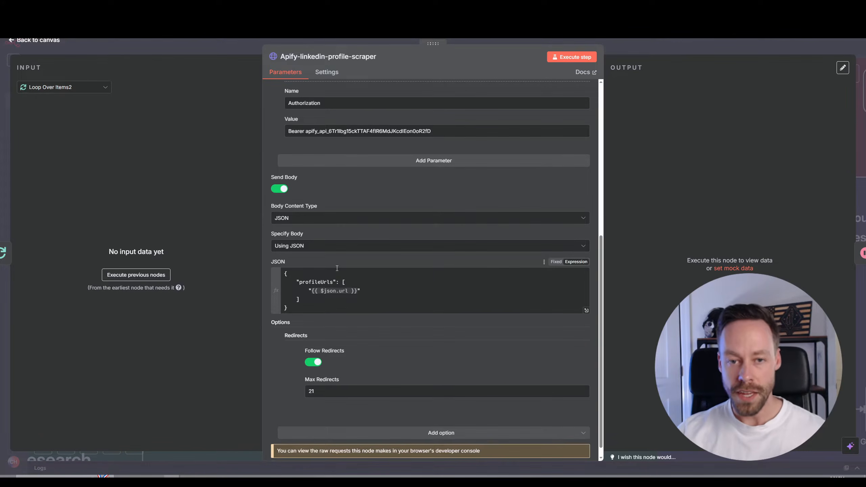
scroll(336, 268, up, 2)
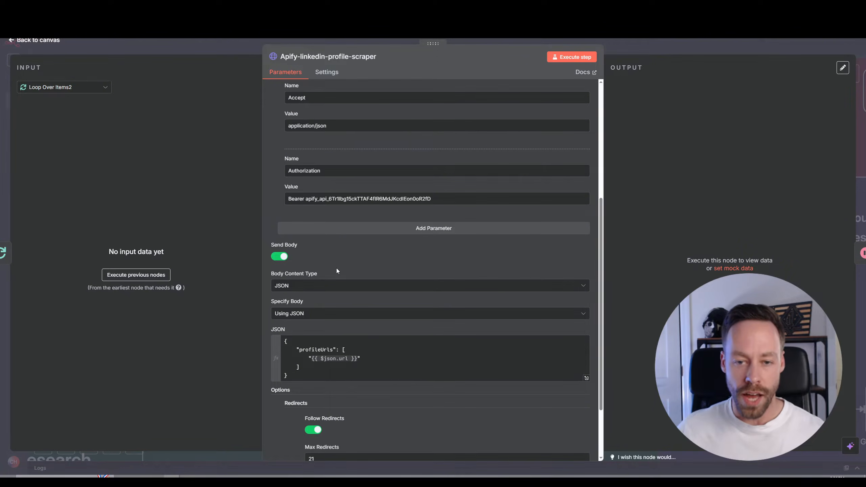
scroll(371, 239, up, 6)
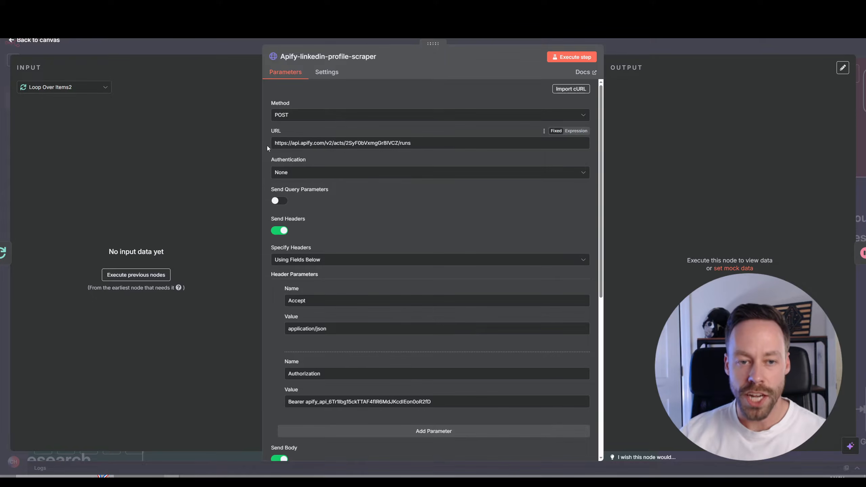
Step: Highlight the parts of the Apify request URL, focusing on the actor ID after "acts/" and the "runs" ending
drag(273, 142, 439, 145)
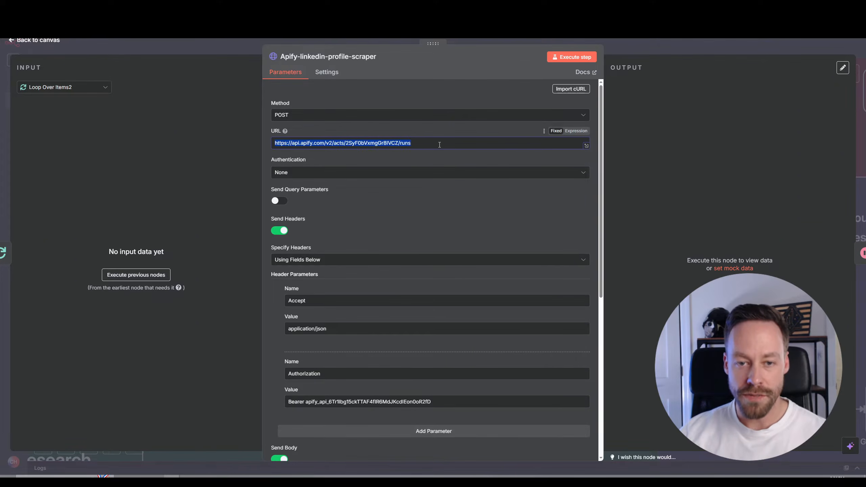
click(439, 145)
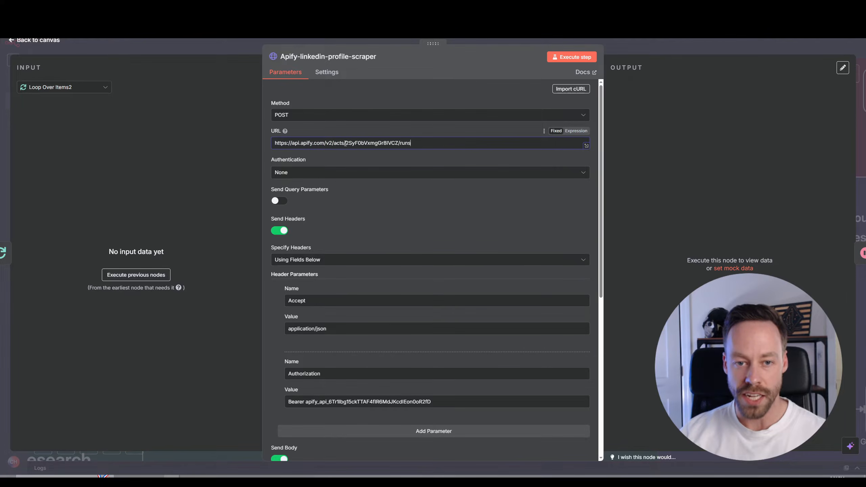
drag(347, 143, 405, 145)
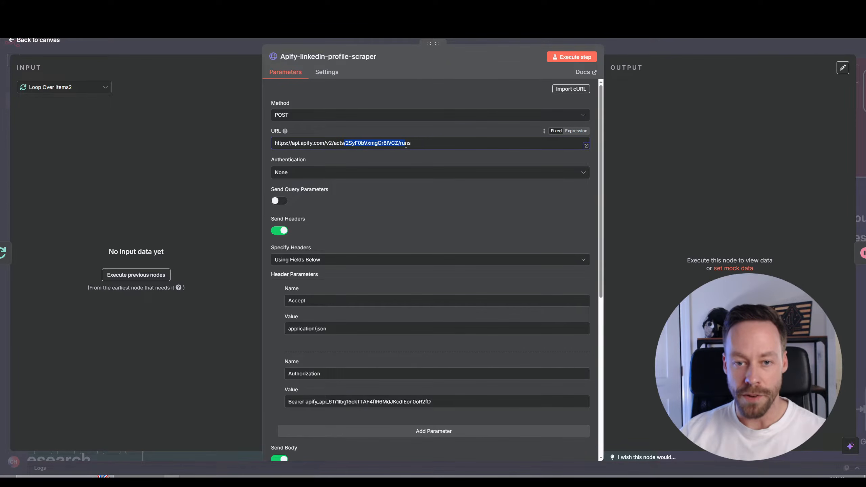
click(345, 144)
drag(348, 144, 398, 144)
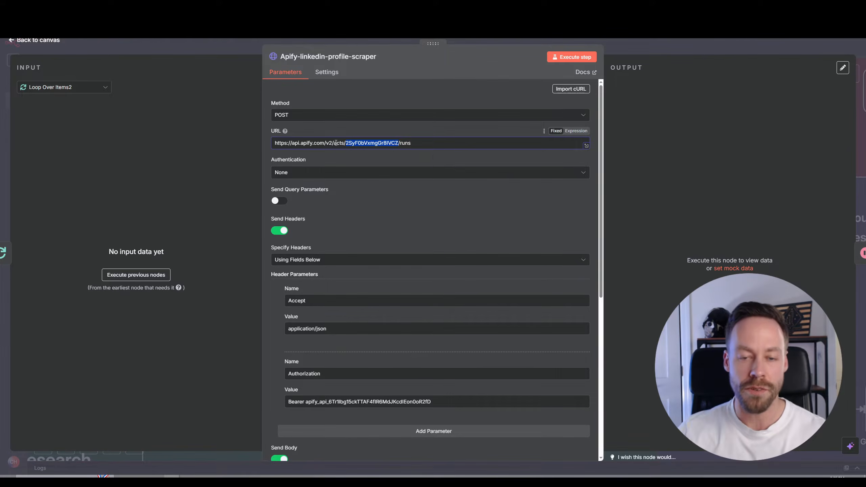
drag(411, 143, 401, 144)
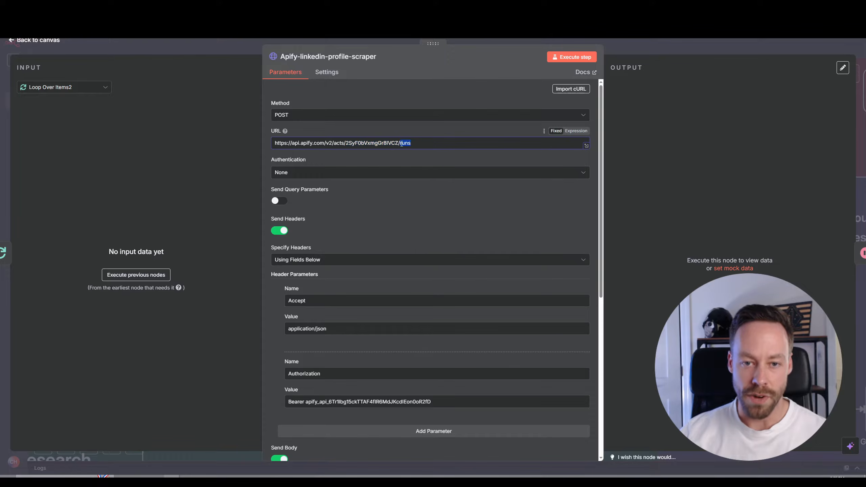
drag(345, 145, 398, 143)
click(418, 143)
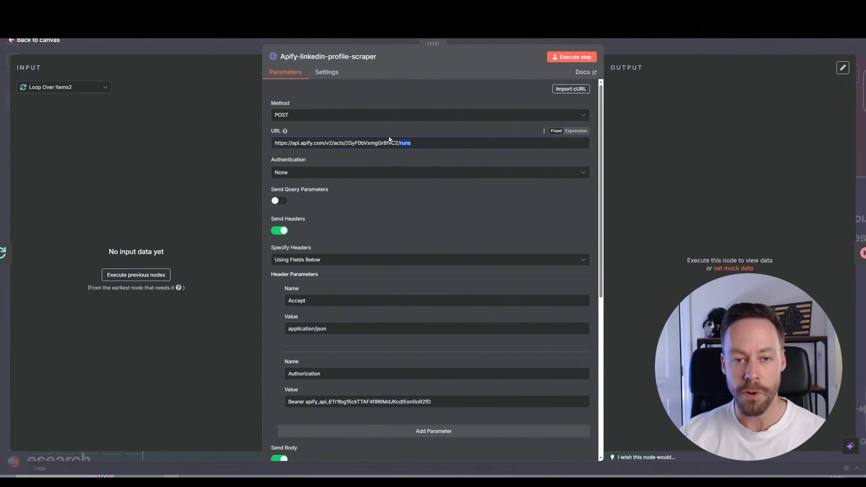
drag(346, 143, 420, 143)
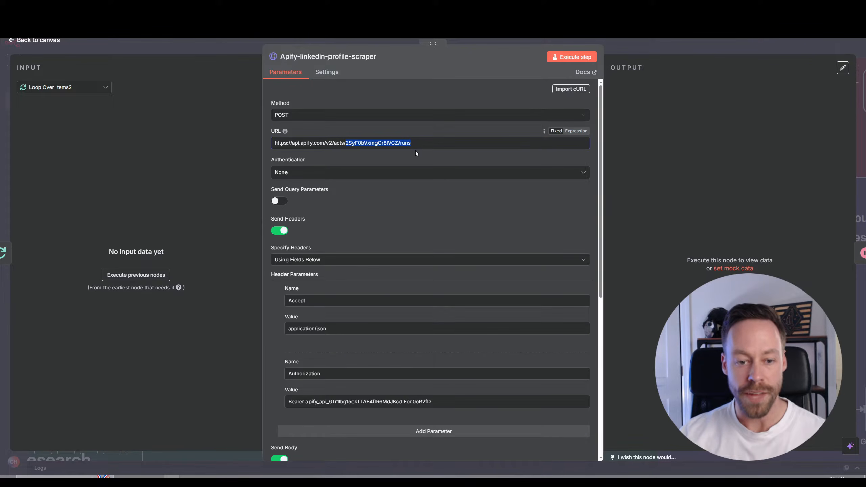
Step: Open the node's JSON body expression containing profileUrls to preview its result
scroll(392, 194, down, 6)
scroll(392, 197, down, 2)
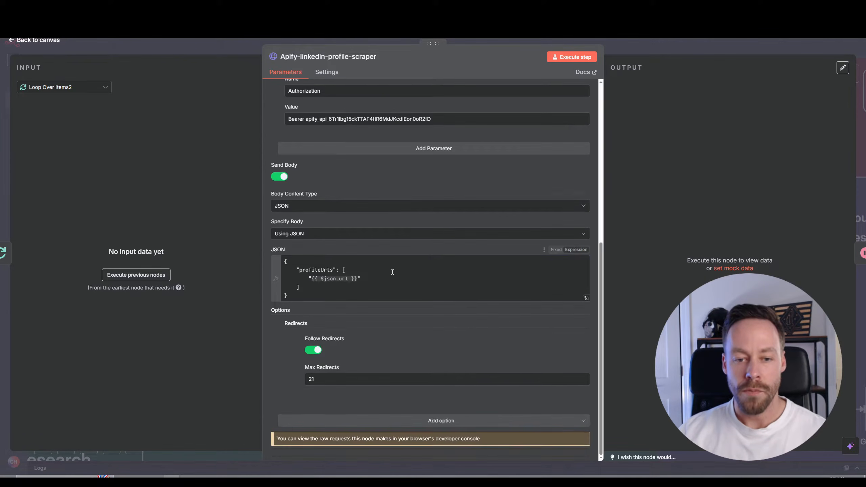
click(386, 286)
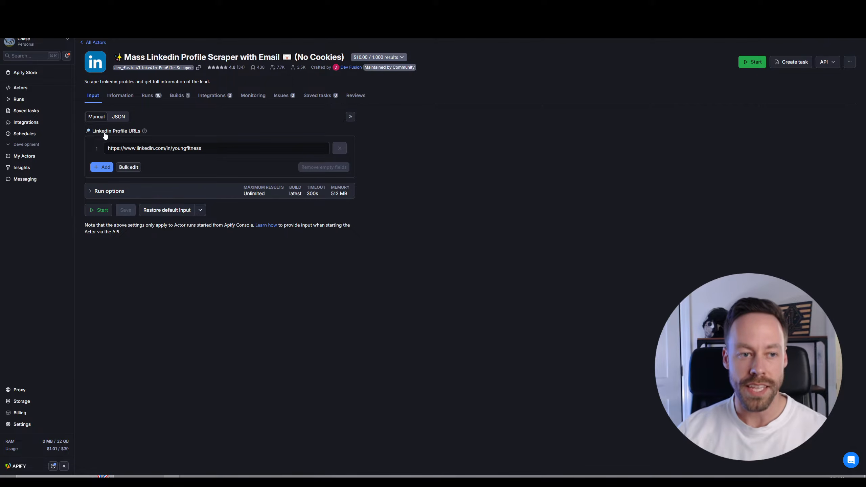
Step: Highlight the LinkedIn profile URL in the Mass Linkedin Profile Scraper actor's input on Apify
drag(210, 149, 108, 148)
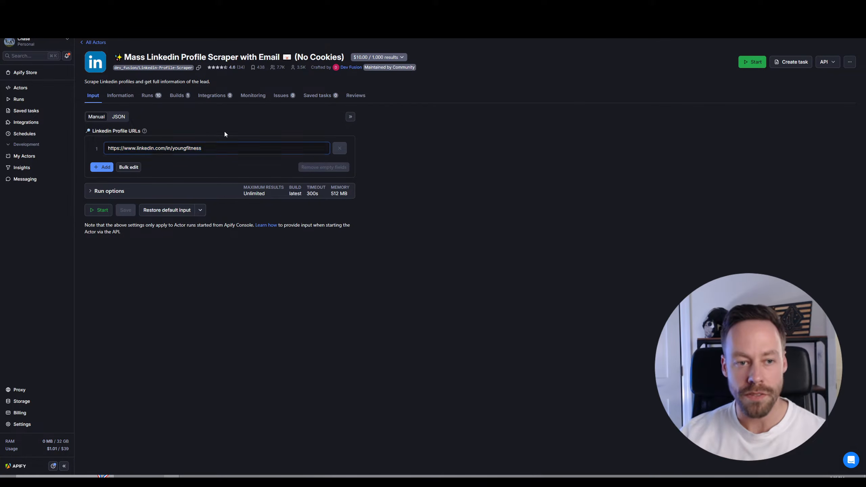
click(149, 148)
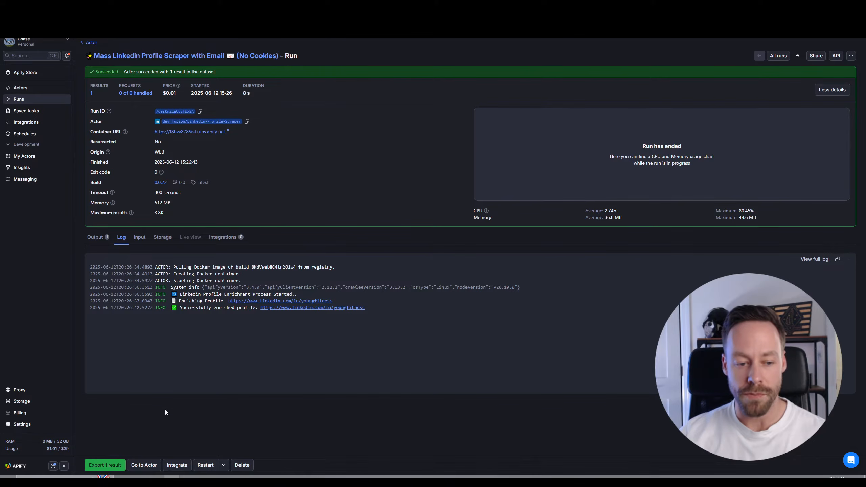
Step: Open the finished run's dataset as JSON in a new tab and examine the scraped profile, experience and skills data
click(116, 466)
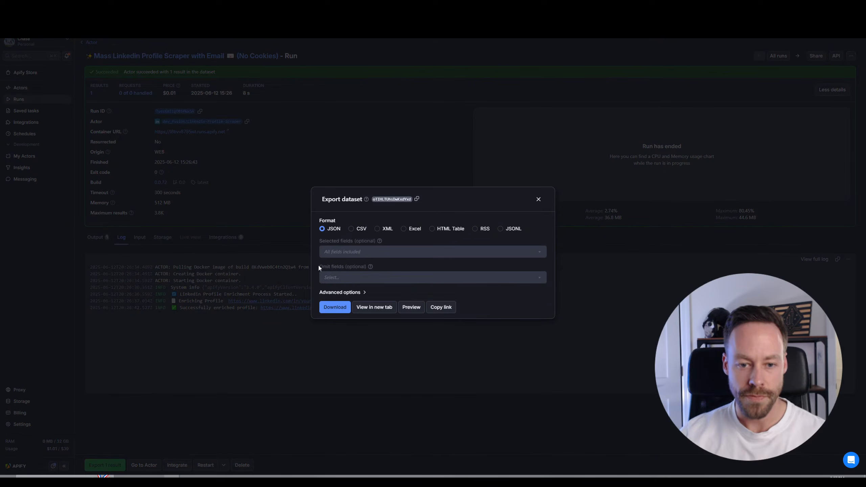
click(364, 308)
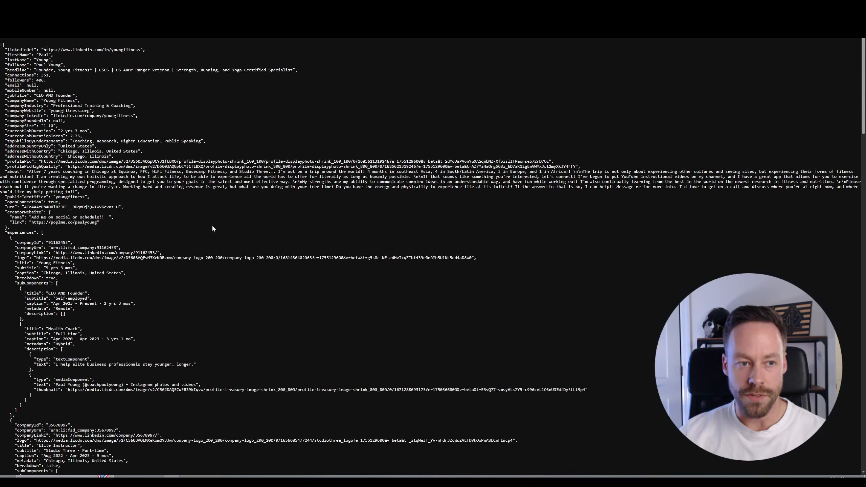
scroll(41, 96, down, 2)
scroll(42, 96, up, 2)
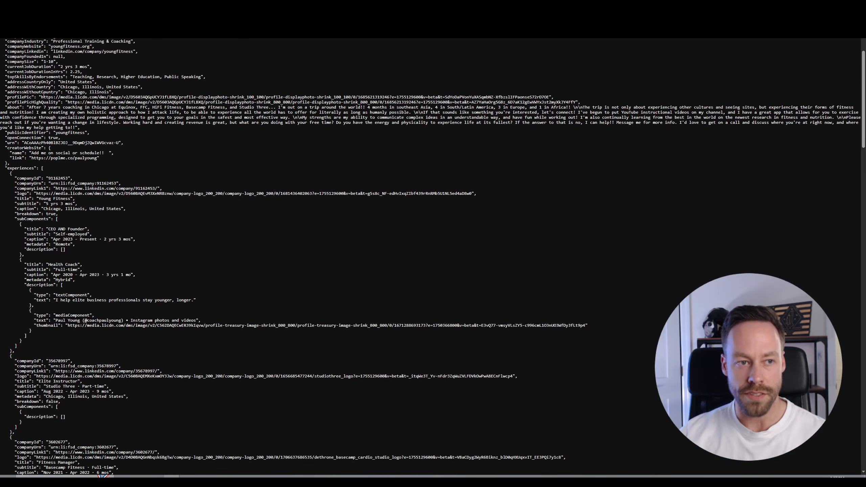
scroll(41, 96, down, 6)
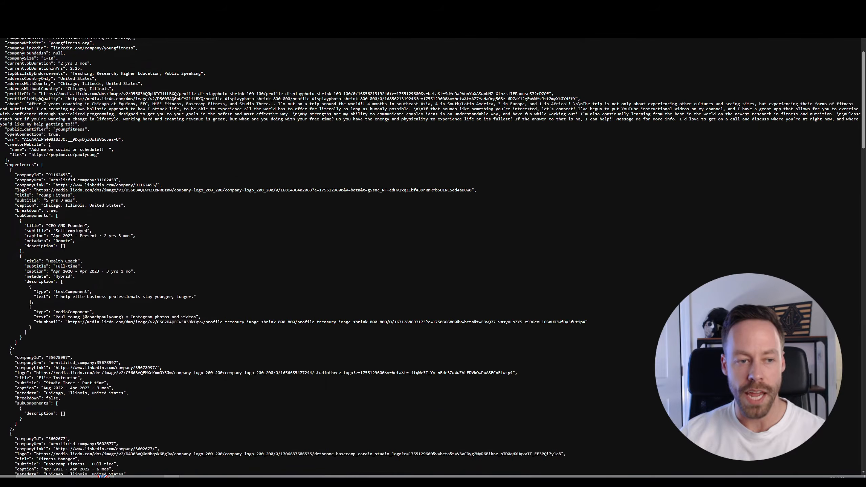
scroll(26, 86, down, 10)
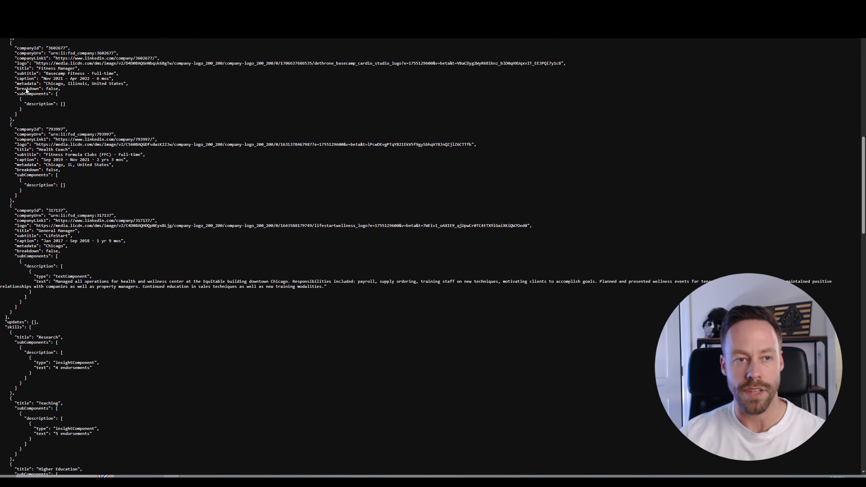
scroll(36, 96, down, 6)
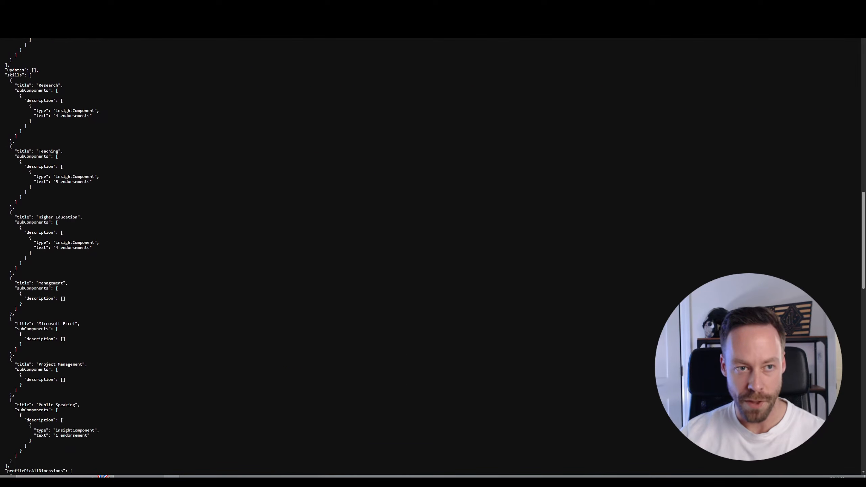
Step: Close the JSON results and the Export dataset dialog, and return to the actor's input page
click(167, 6)
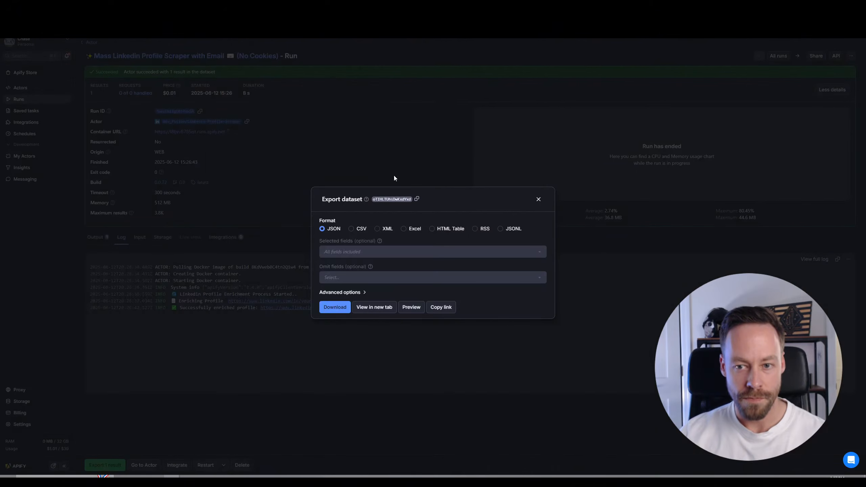
click(538, 199)
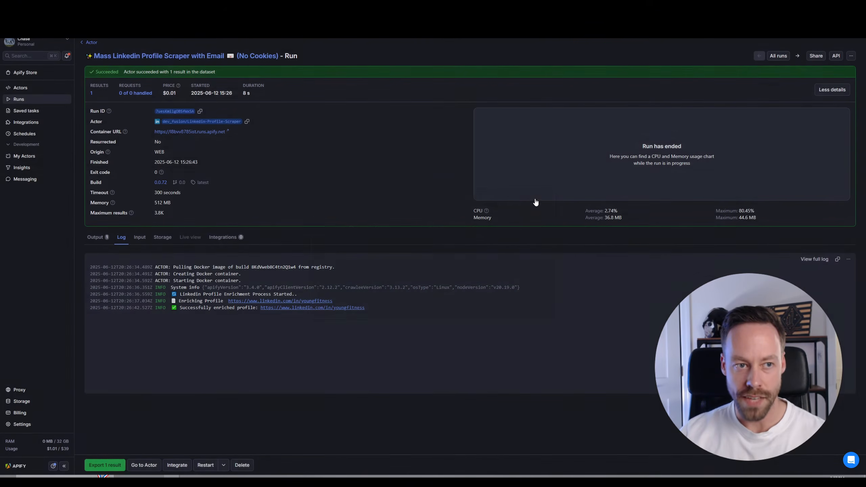
click(91, 43)
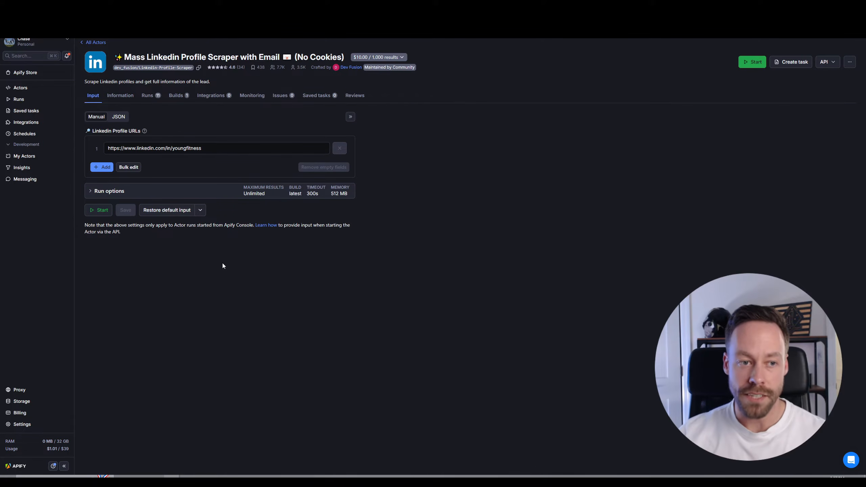
Step: Show the actor's input as JSON, select all of it, and compare it with the JSON body in the n8n profile scraper node
click(117, 117)
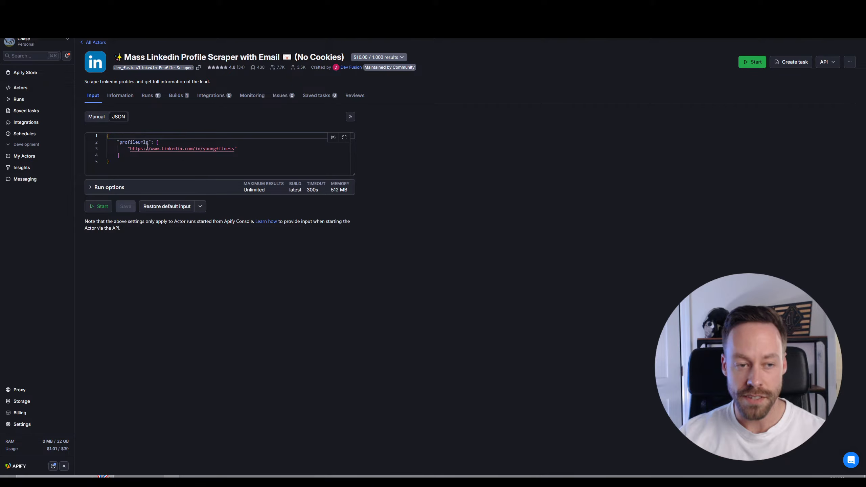
drag(120, 167, 102, 136)
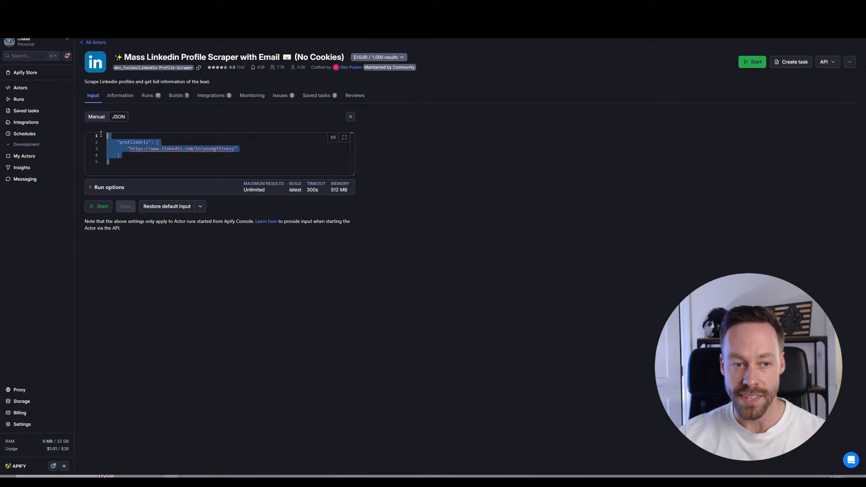
key(ctrl+Tab)
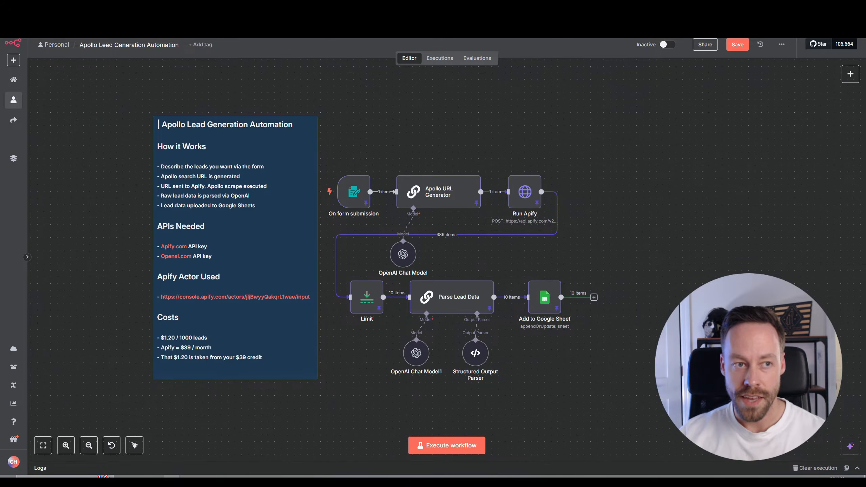
key(ctrl+Tab)
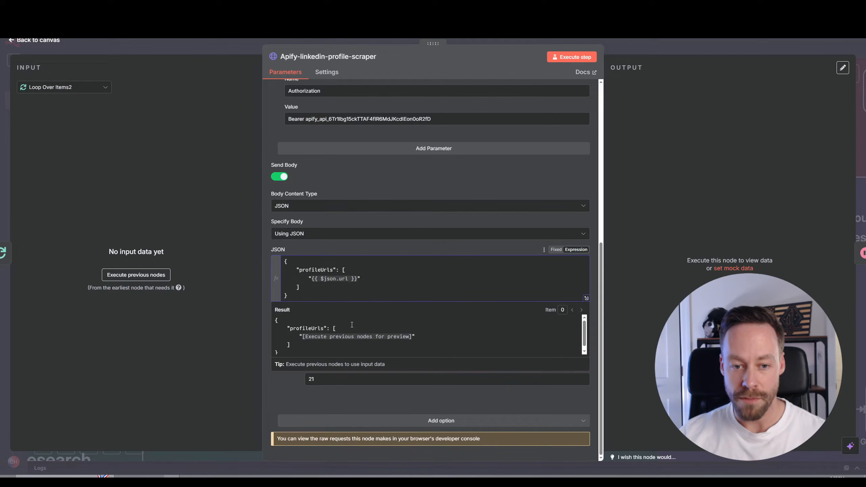
key(ctrl+Tab)
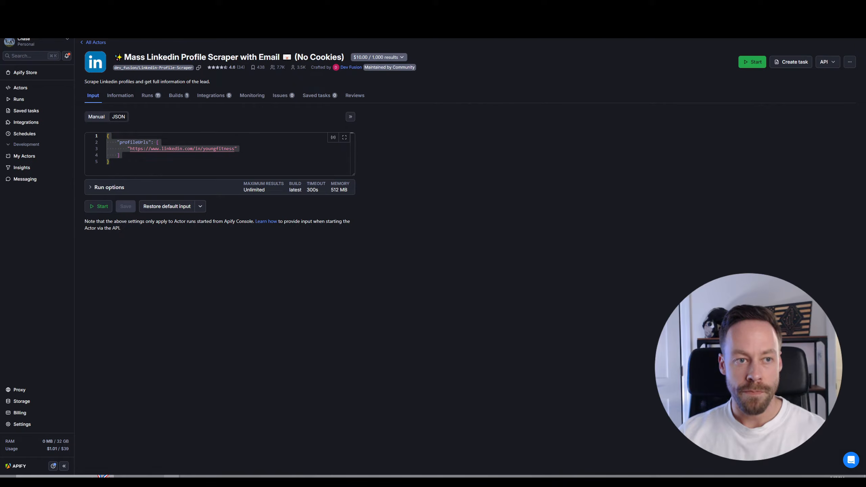
Step: Reveal the Apify actor page's address and highlight the actor ID within it, then restore the window
drag(118, 9, 303, 138)
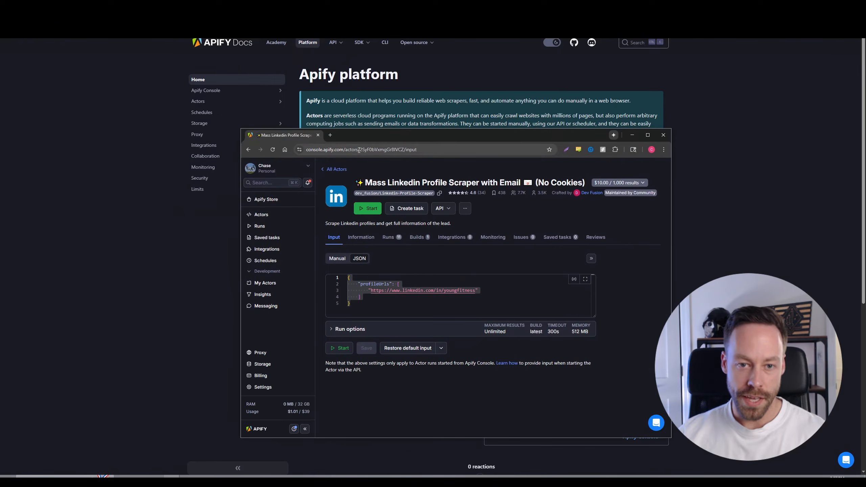
drag(359, 150, 401, 150)
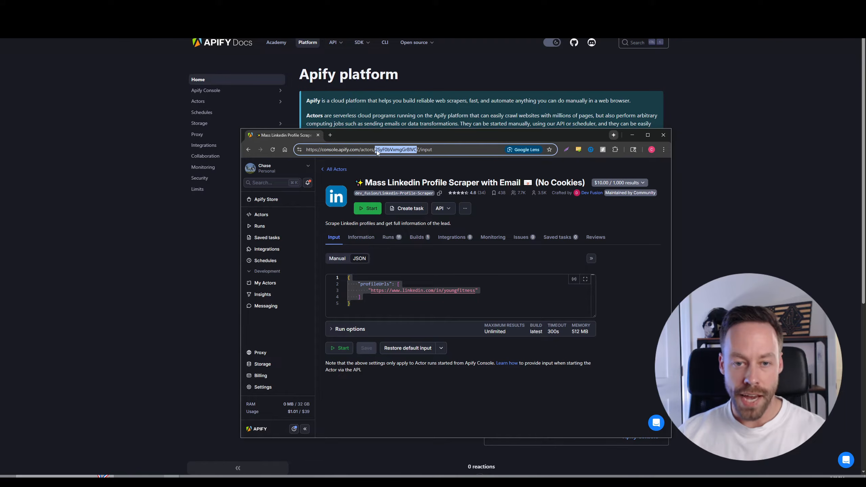
click(376, 152)
drag(375, 150, 419, 150)
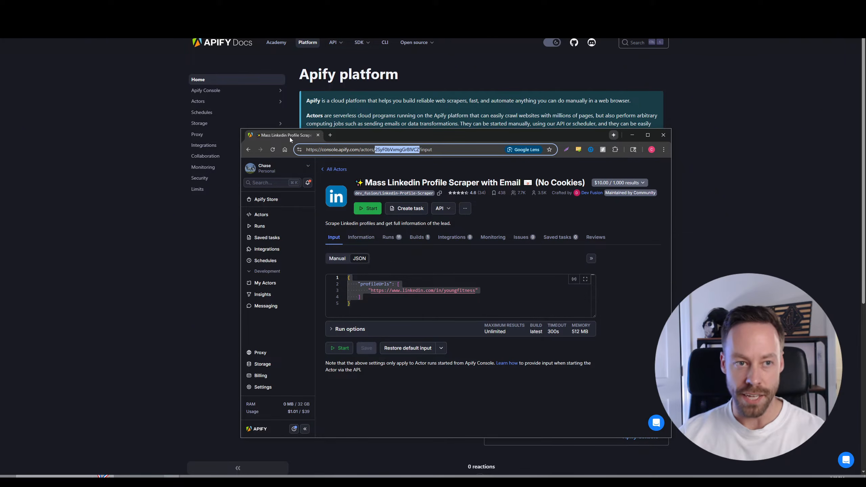
drag(289, 137, 136, 39)
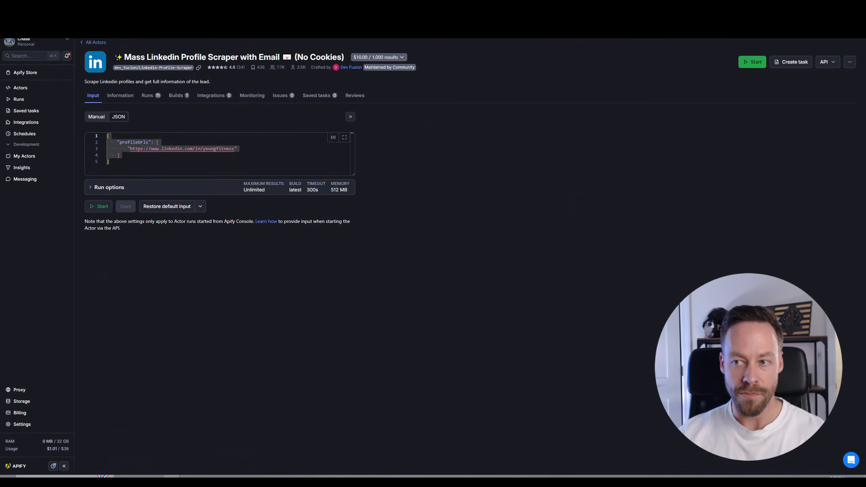
Step: Open the actor's list of API endpoints and look through the available run and get calls
click(831, 65)
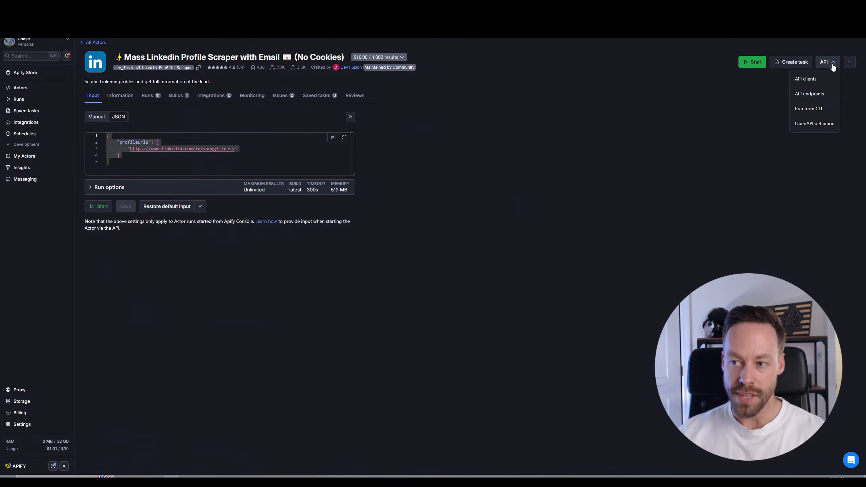
click(821, 97)
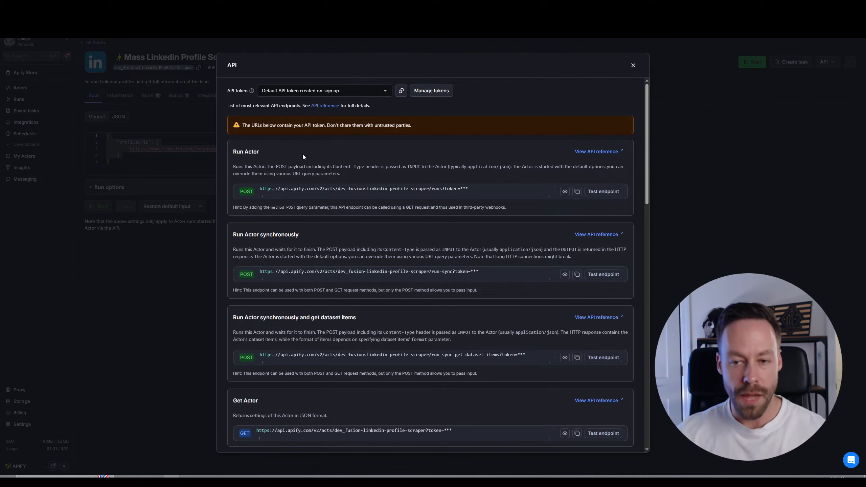
scroll(322, 209, down, 5)
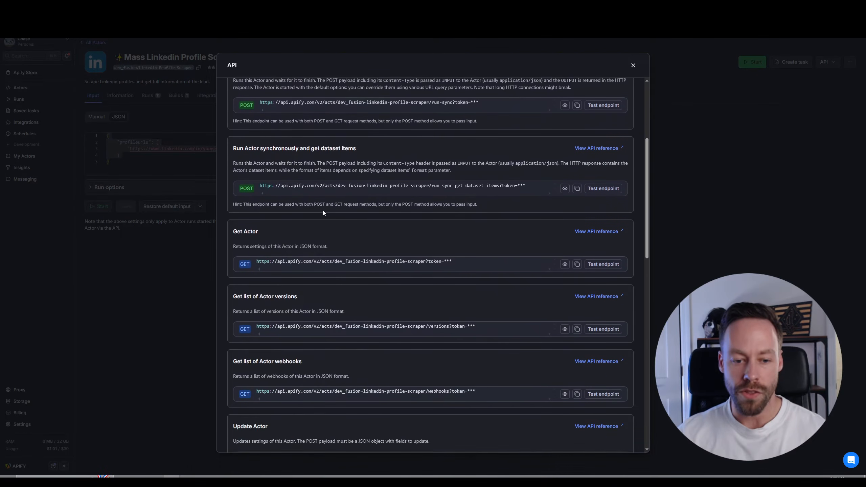
scroll(323, 209, up, 5)
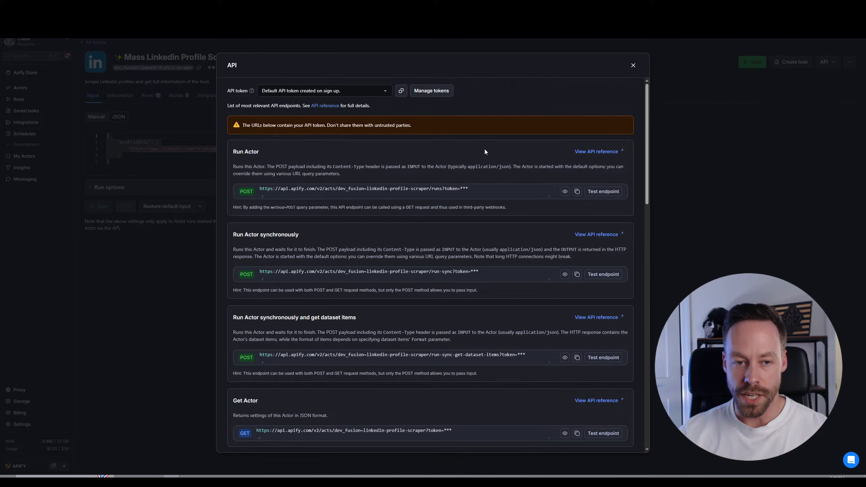
Step: Highlight the Run Actor and "Run Actor synchronously and get dataset items" headings to compare the two endpoints
drag(262, 151, 232, 156)
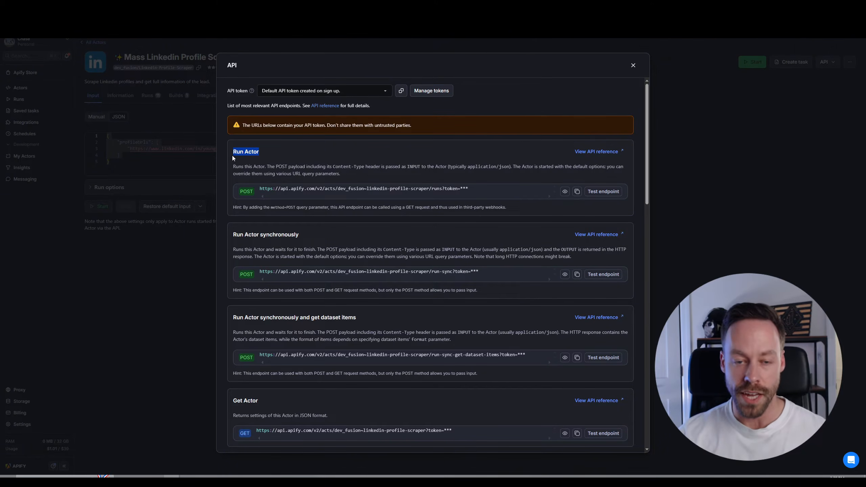
scroll(232, 156, down, 4)
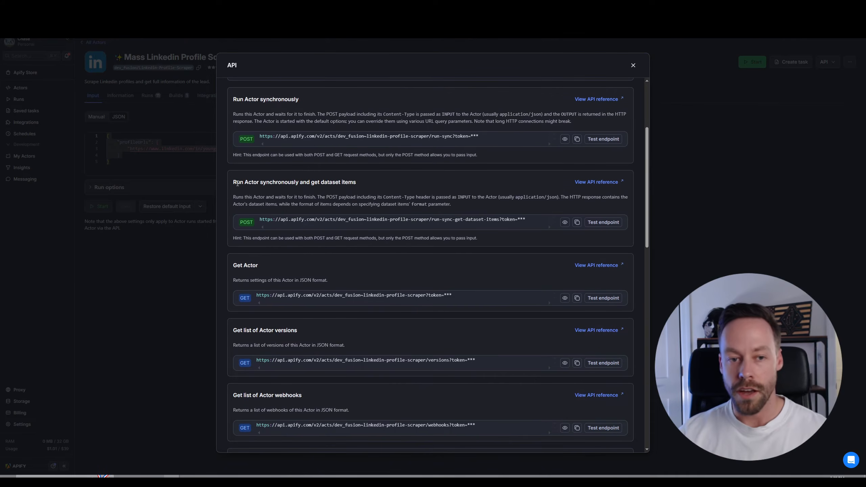
drag(232, 183, 363, 184)
click(364, 184)
scroll(353, 228, up, 2)
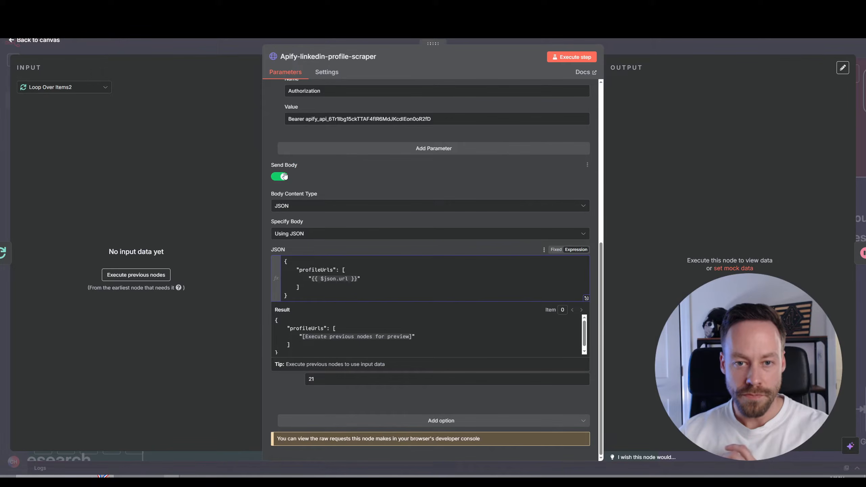
Step: Check the runs endpoint URL in the Apify-linkedin-profile-scraper node in n8n and return to the canvas
scroll(388, 191, up, 8)
scroll(390, 200, up, 1)
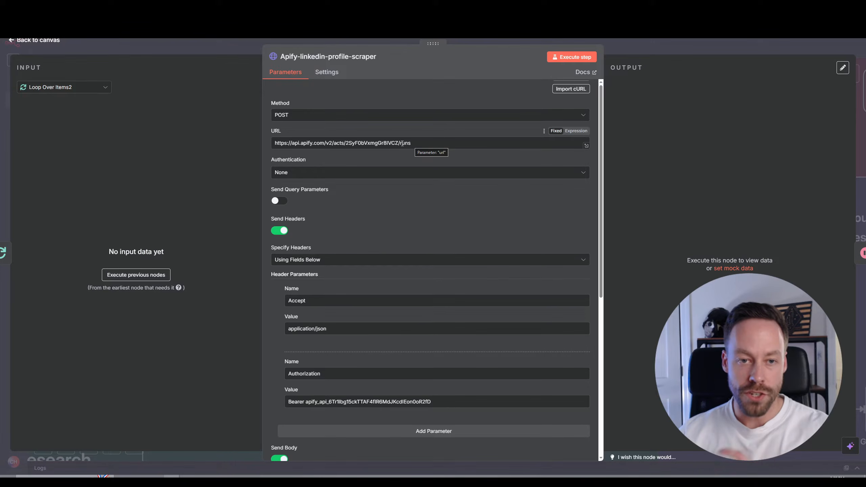
click(45, 46)
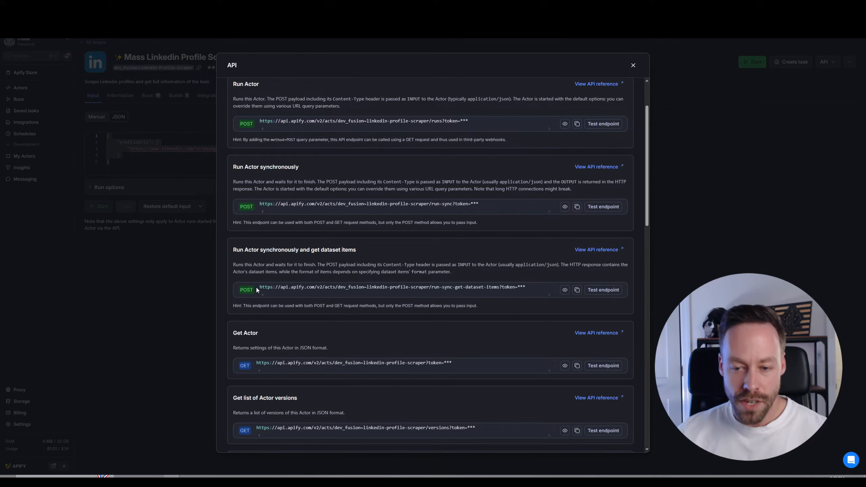
Step: On Apify, highlight the base address, run-sync-get-dataset-items and token parts of the synchronous dataset endpoint URL
drag(259, 287, 429, 286)
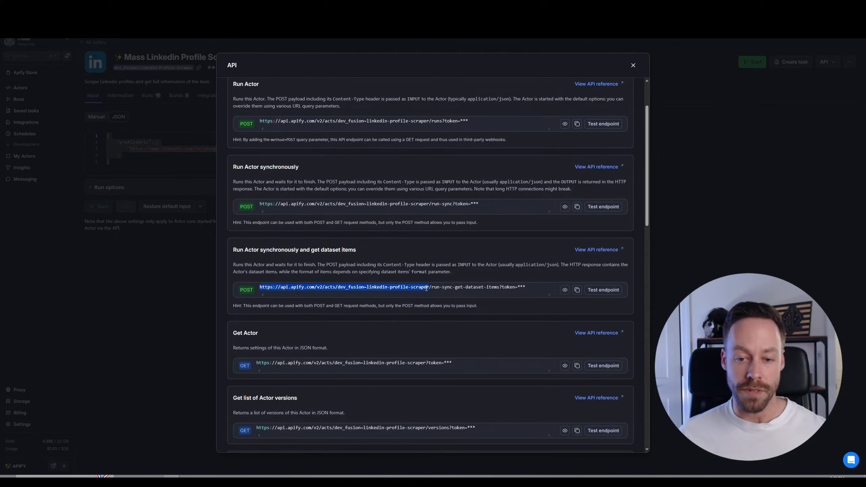
drag(426, 288, 497, 288)
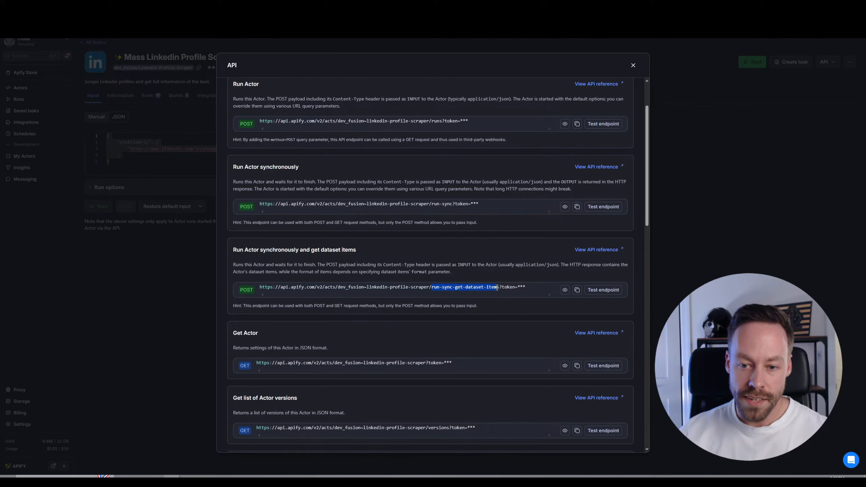
click(497, 287)
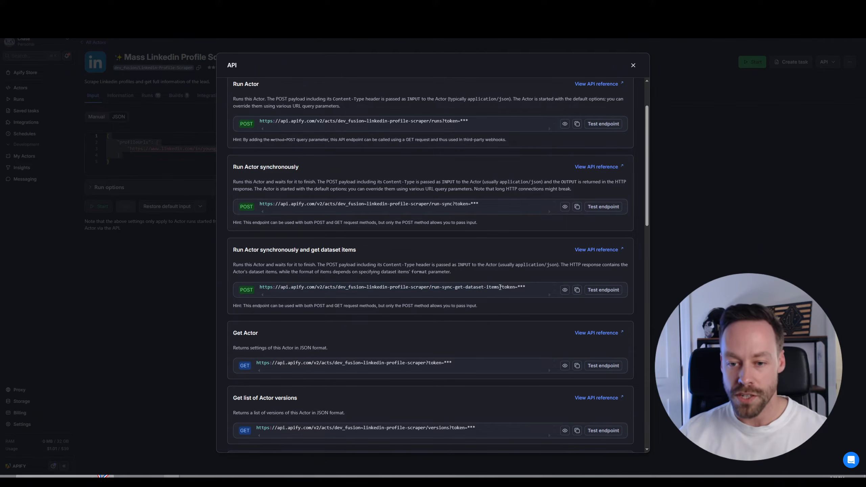
drag(500, 288, 521, 285)
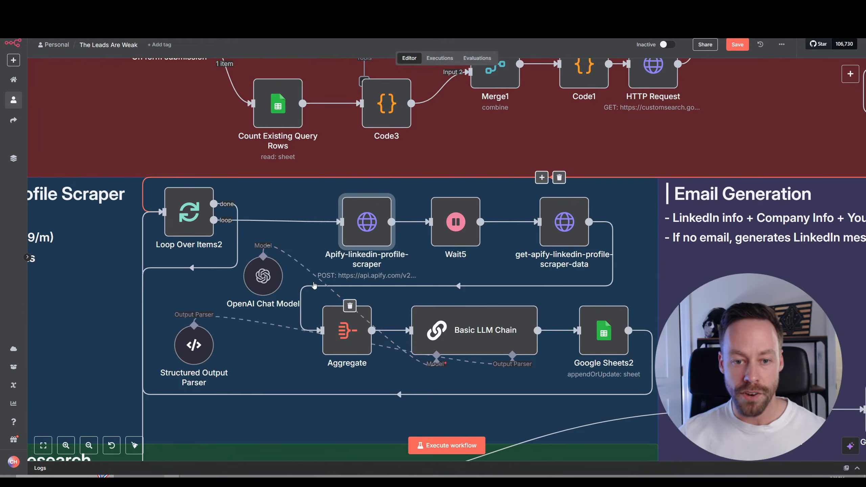
Step: Append the placeholder query "?dfdf" to the URL in n8n's Apify-linkedin-profile-scraper node, and remove it
double_click(342, 216)
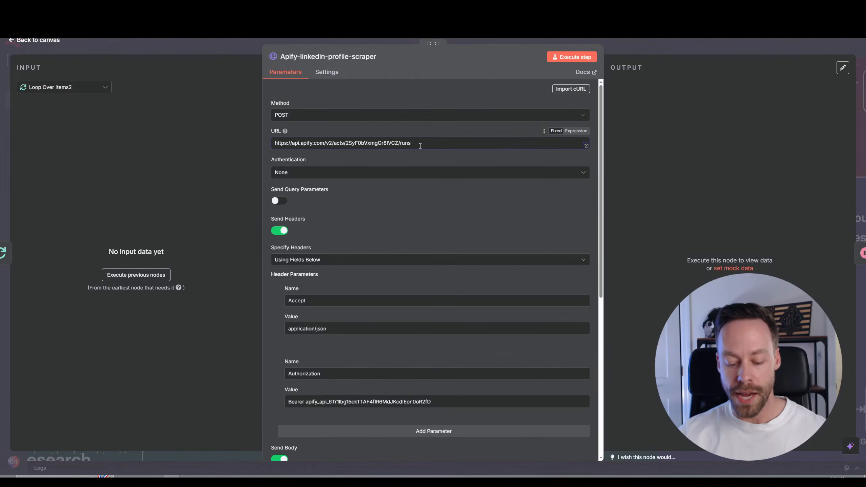
text(?)
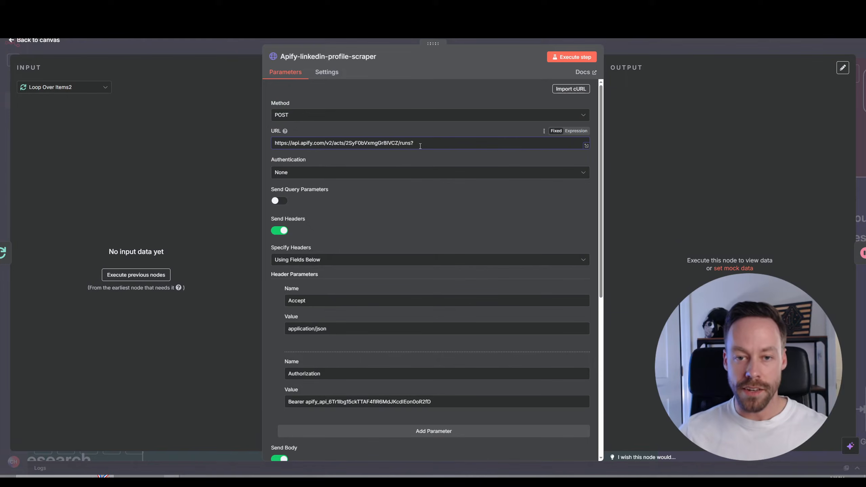
text(dfdf)
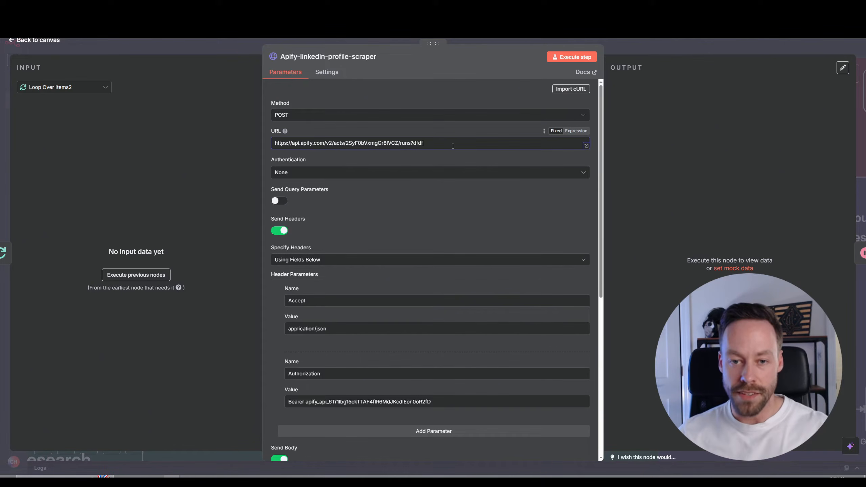
key(BackSpace)
key(BackSpace)
key(BackSpace)
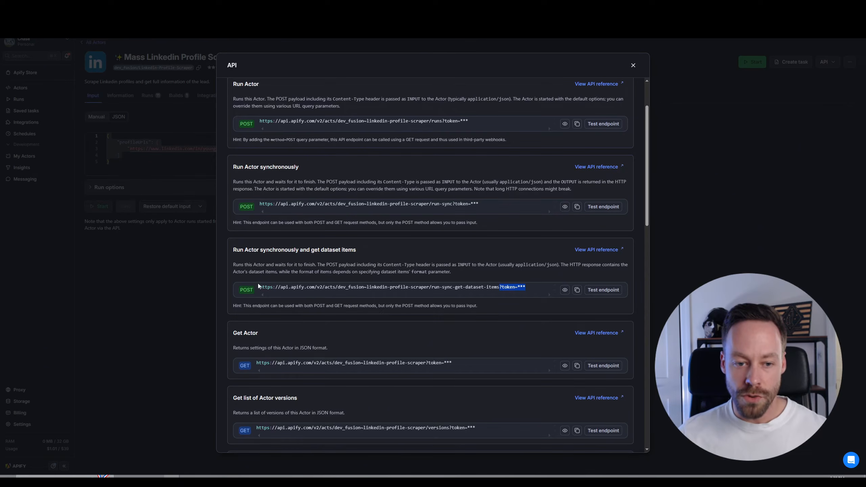
Step: Highlight Apify's synchronous dataset endpoint without its token and compare it with the Run Apify node's URL in the Apollo Lead Generation Automation workflow
drag(261, 287, 500, 288)
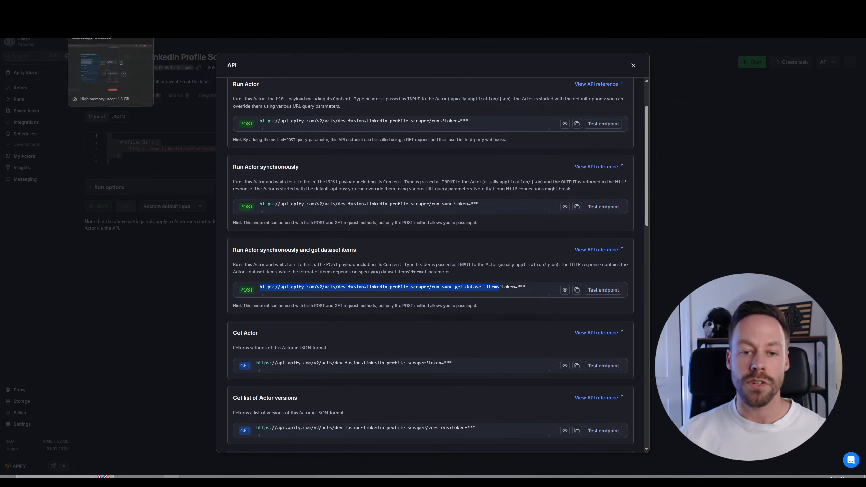
click(98, 6)
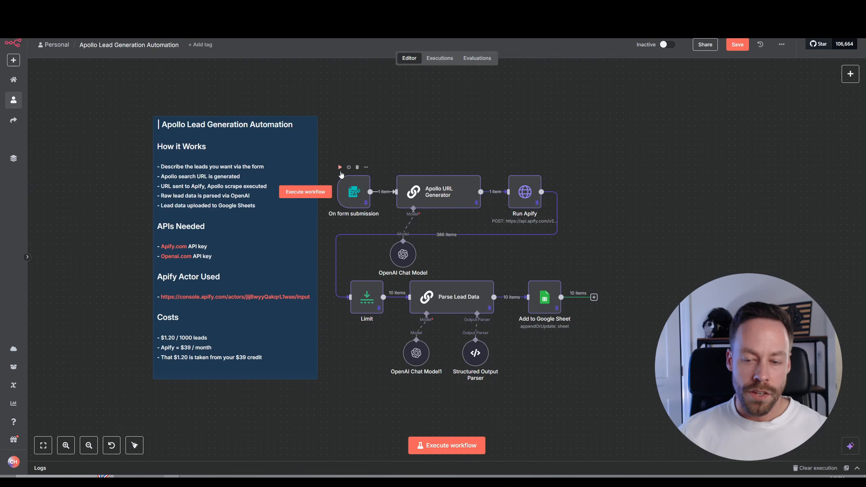
double_click(529, 193)
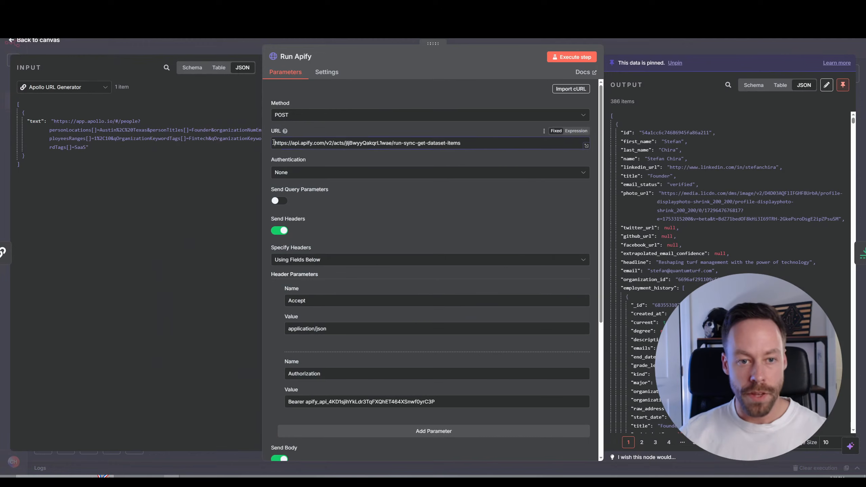
drag(273, 143, 390, 143)
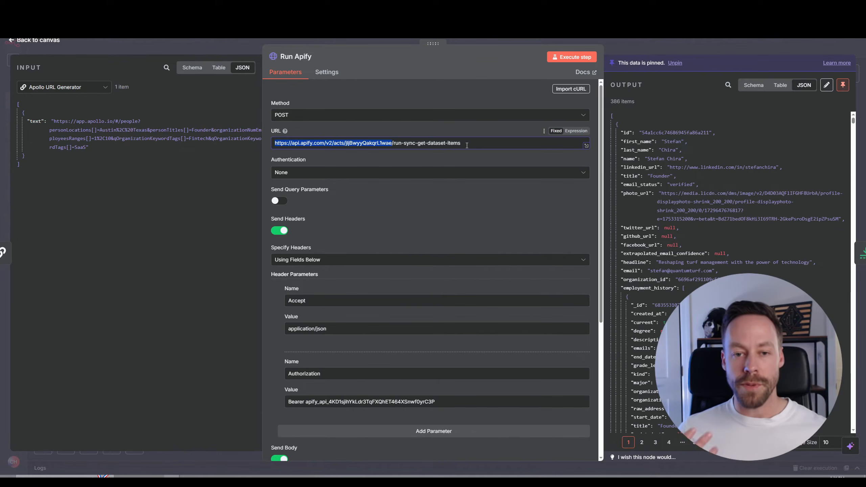
Step: Review the Run Apify node's header parameters and JSON body settings alongside the actor's API endpoints
scroll(383, 195, down, 4)
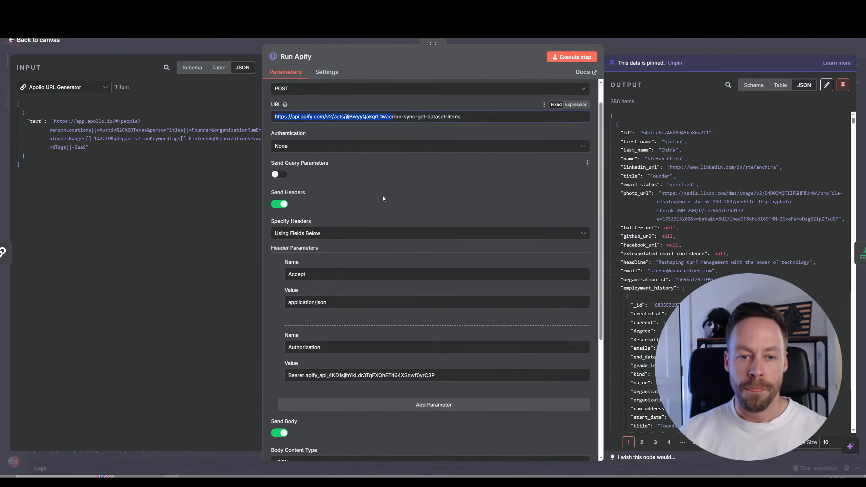
scroll(369, 197, down, 3)
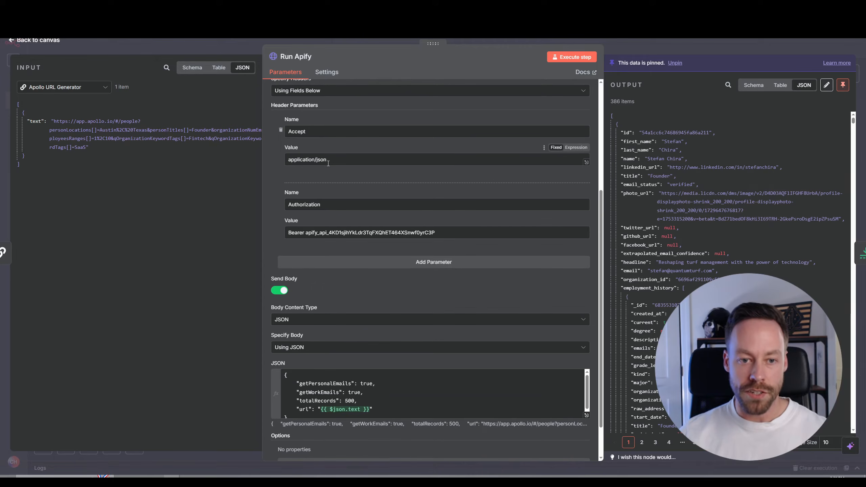
scroll(300, 208, down, 1)
scroll(307, 221, down, 1)
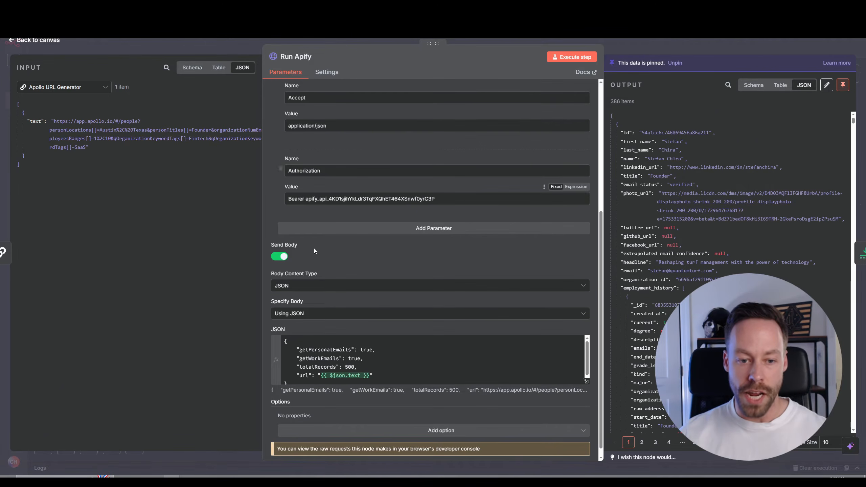
scroll(314, 247, down, 1)
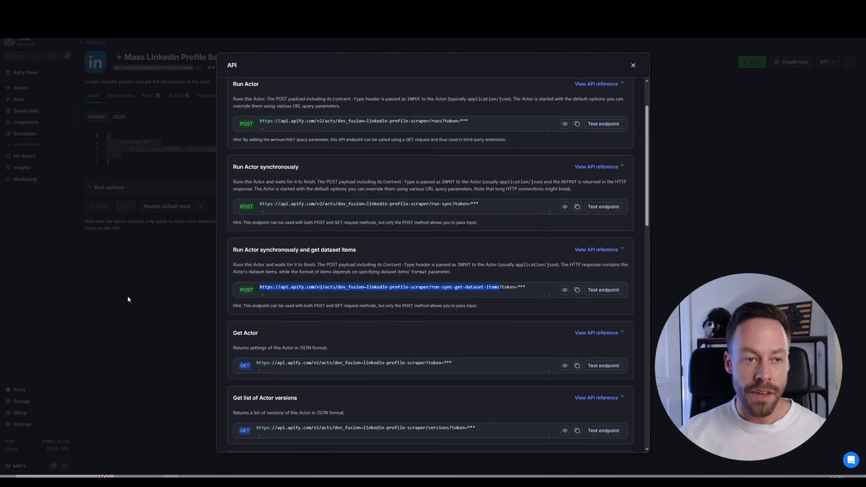
click(128, 299)
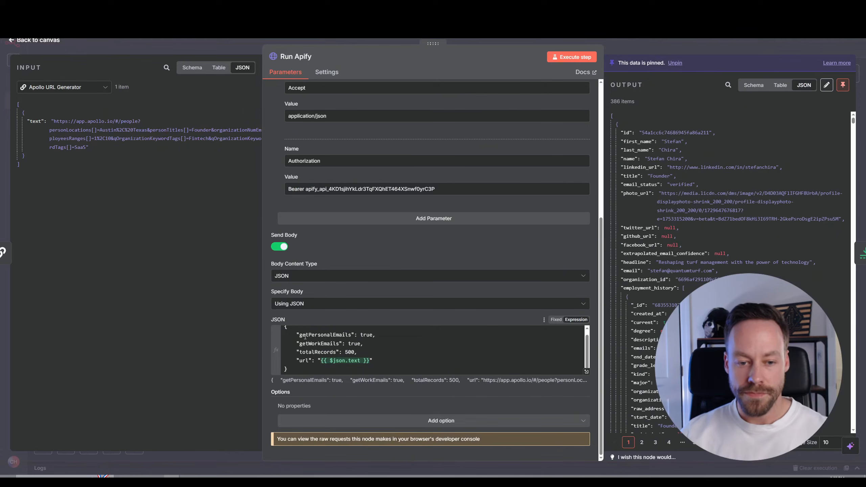
Step: Highlight the full JSON body of the Run Apify node, inspect its expression result, and return to the canvas
click(287, 328)
drag(287, 328, 400, 368)
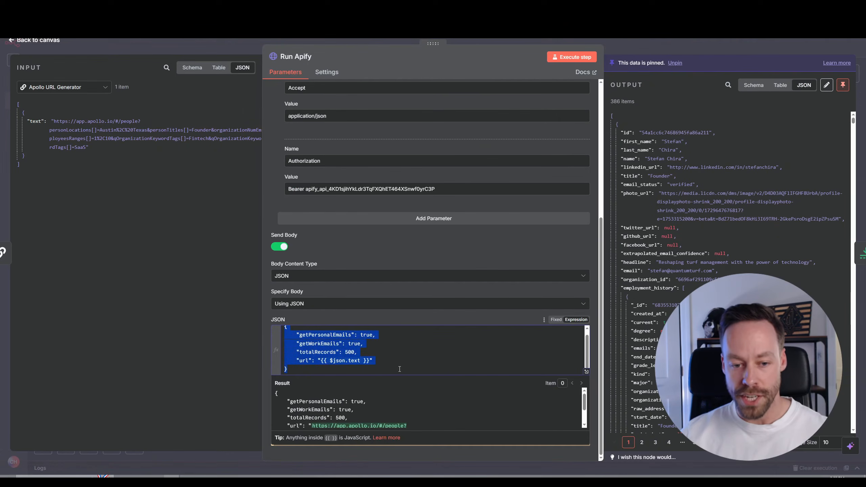
click(405, 372)
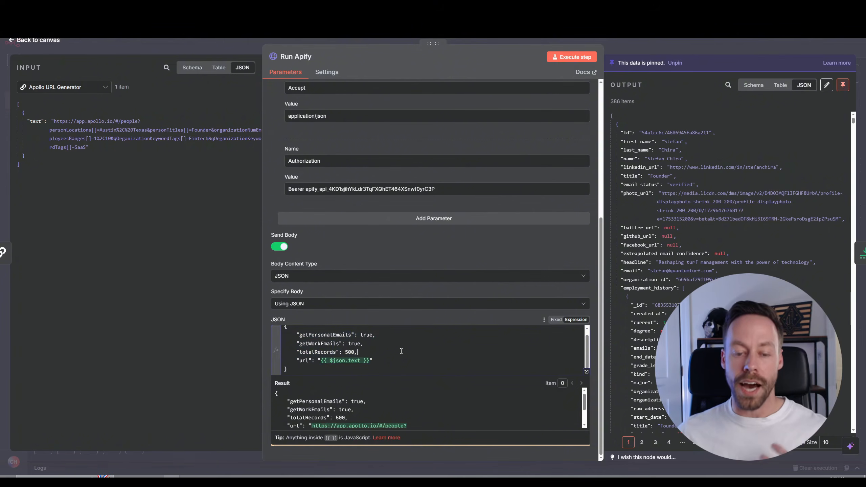
click(401, 351)
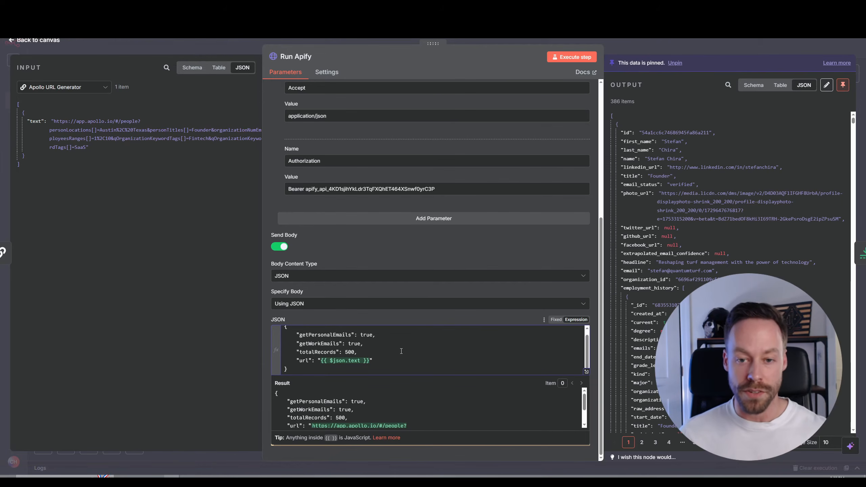
click(51, 43)
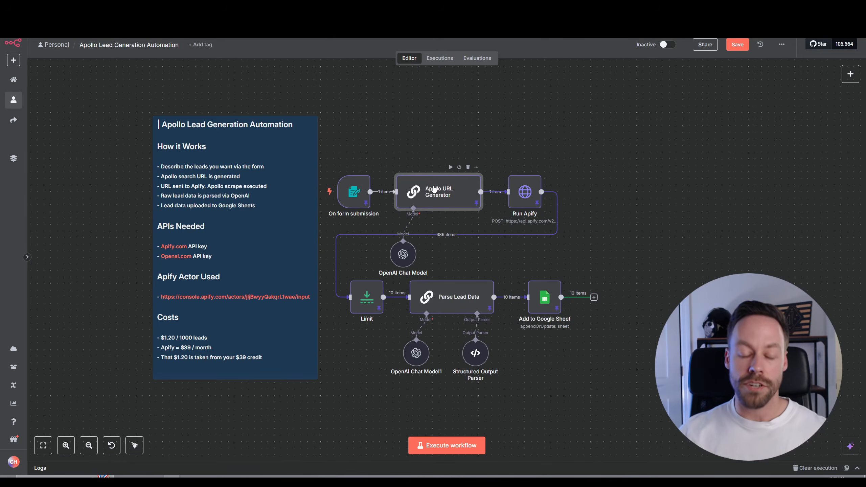
Step: Reopen the Run Apify node and trace the Apollo search URL from its input text to the JSON body's url expression
double_click(524, 192)
mouse_move(35, 122)
mouse_down()
mouse_move(186, 141)
mouse_move(229, 240)
mouse_move(36, 123)
mouse_up()
scroll(313, 327, down, 6)
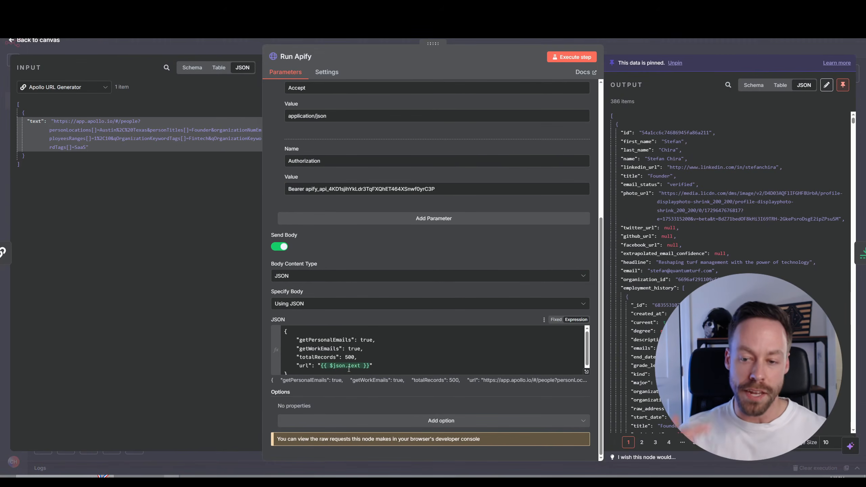
Step: Switch to Apify's Apollo Scraper actor, highlight its JSON input, and review its API endpoints
click(38, 41)
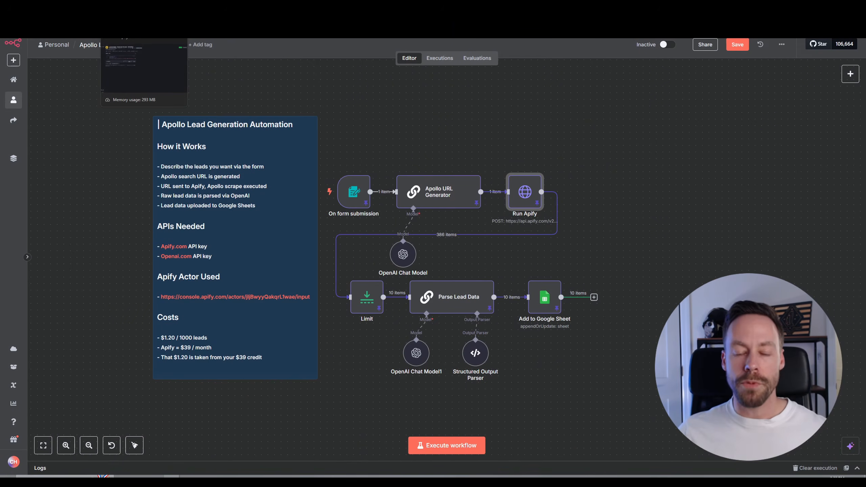
click(131, 11)
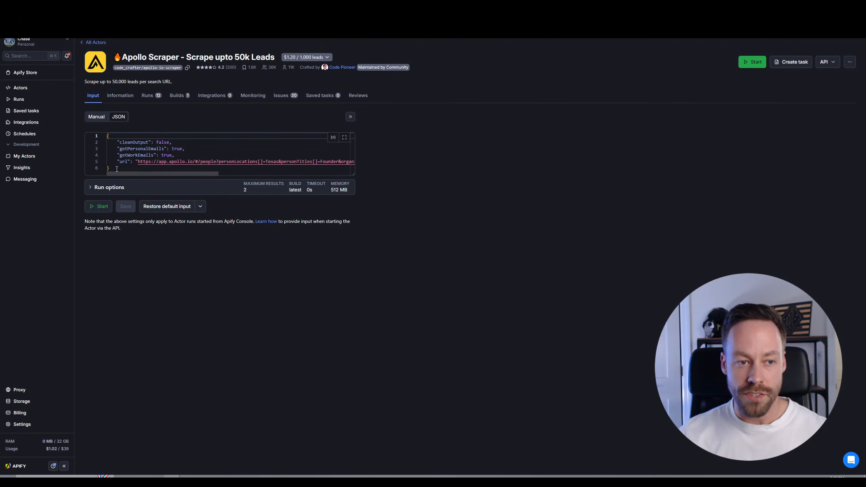
drag(116, 168, 101, 135)
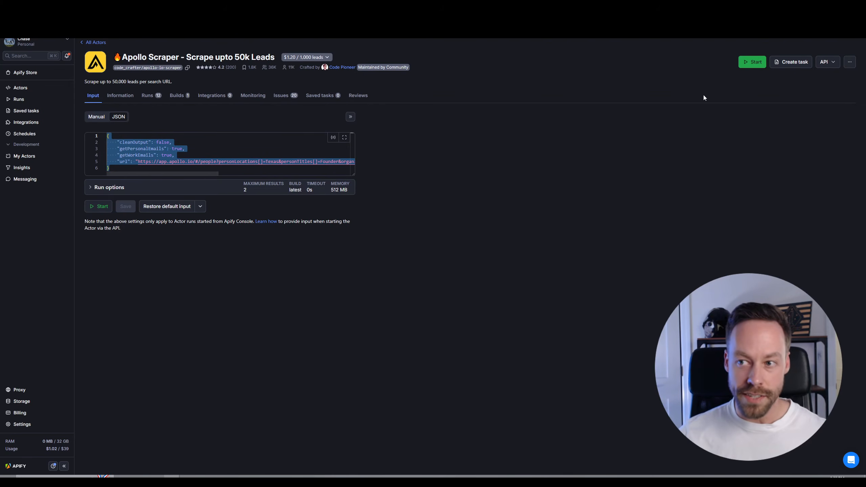
click(825, 61)
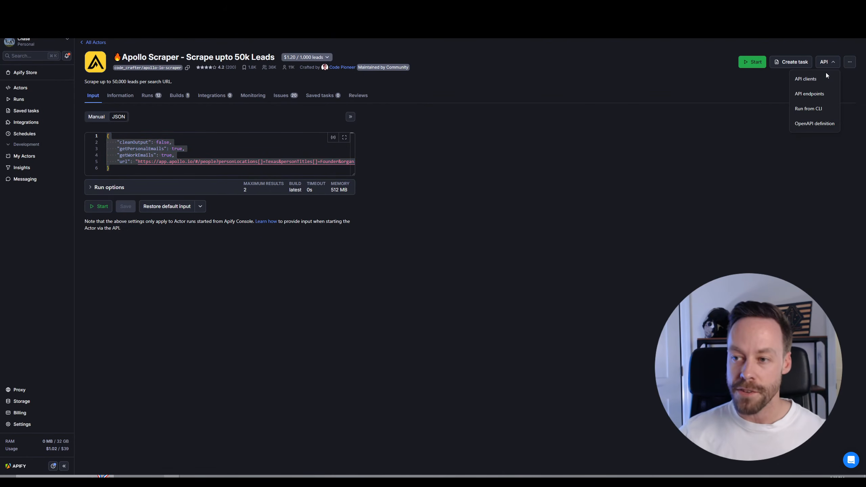
click(810, 97)
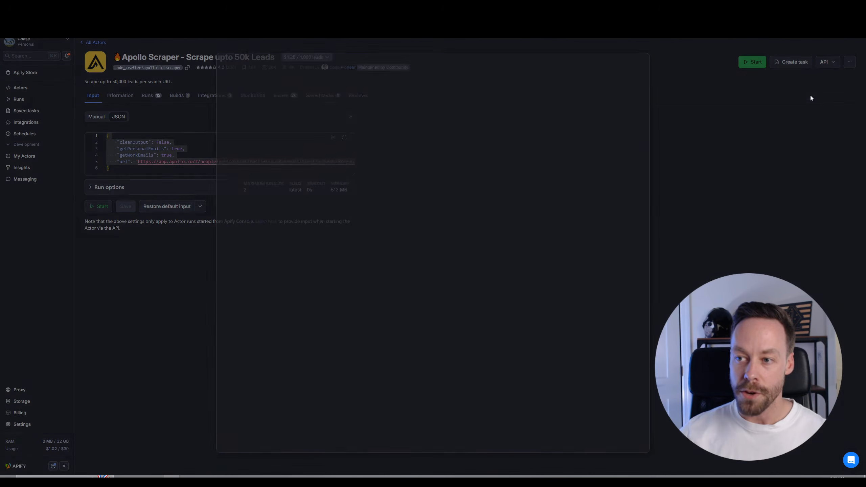
scroll(341, 173, down, 2)
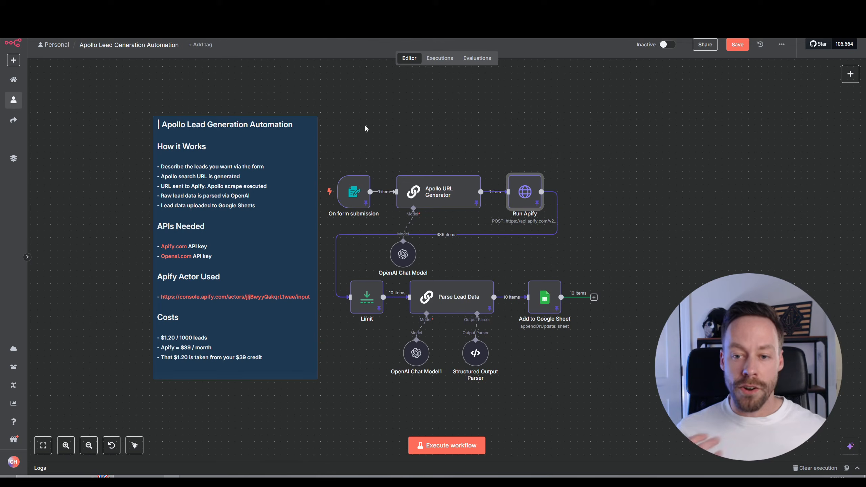
Step: Reopen the Run Apify node in n8n, highlight its URL and JSON body, and return to the canvas
double_click(515, 191)
drag(462, 141, 246, 145)
scroll(397, 222, down, 3)
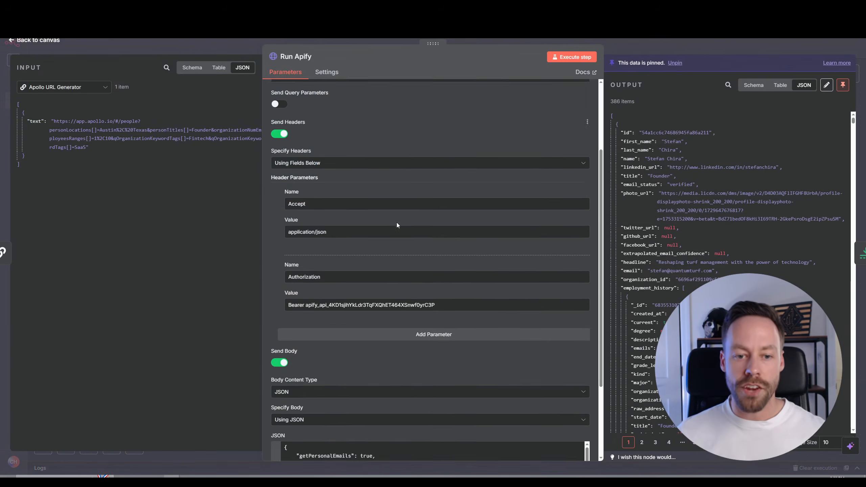
scroll(396, 225, down, 3)
drag(400, 367, 259, 311)
click(205, 317)
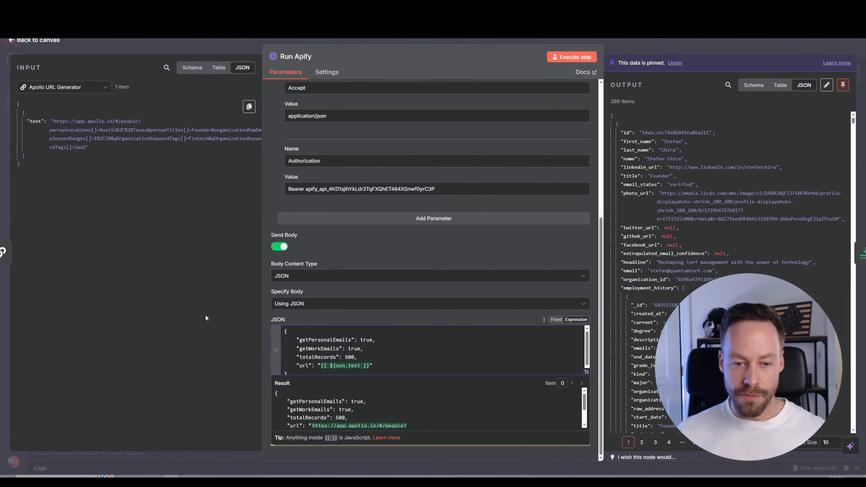
click(51, 40)
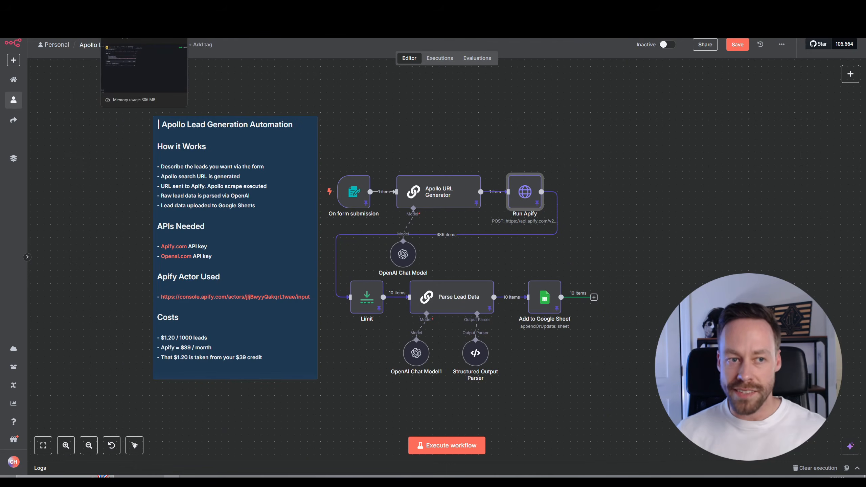
Step: Return to the Apollo Scraper actor in Apify and expand its run options below the JSON input
click(136, 10)
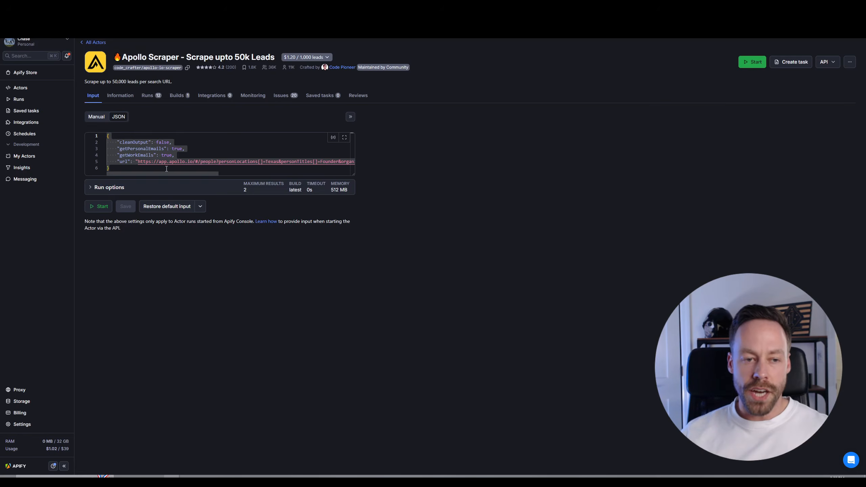
click(192, 151)
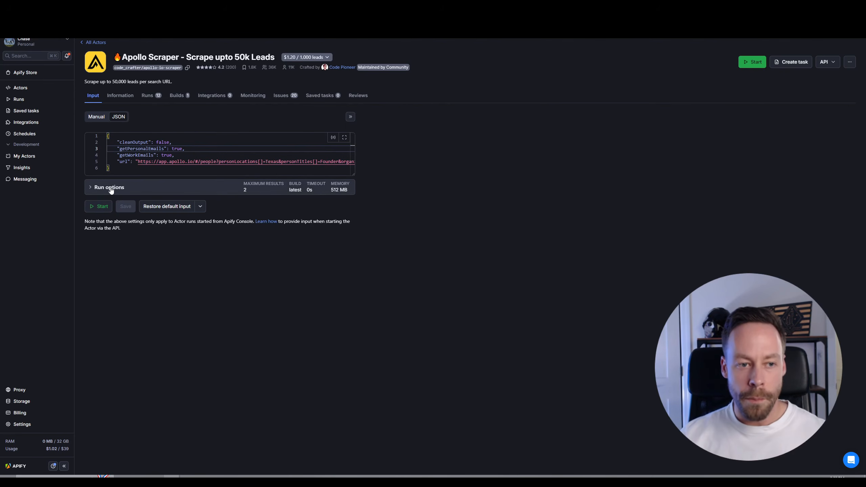
click(111, 191)
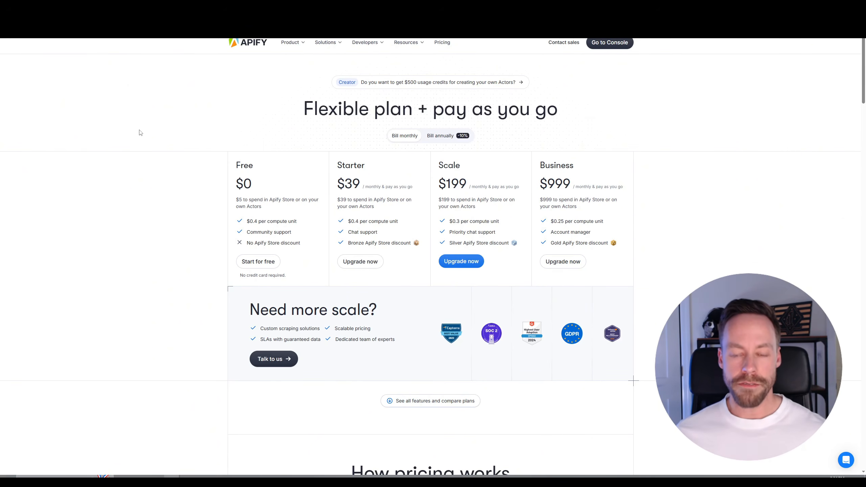
Step: Compare the Apollo Scraper actor's pricing with Apify's subscription plans and highlight the actor's title
click(128, 5)
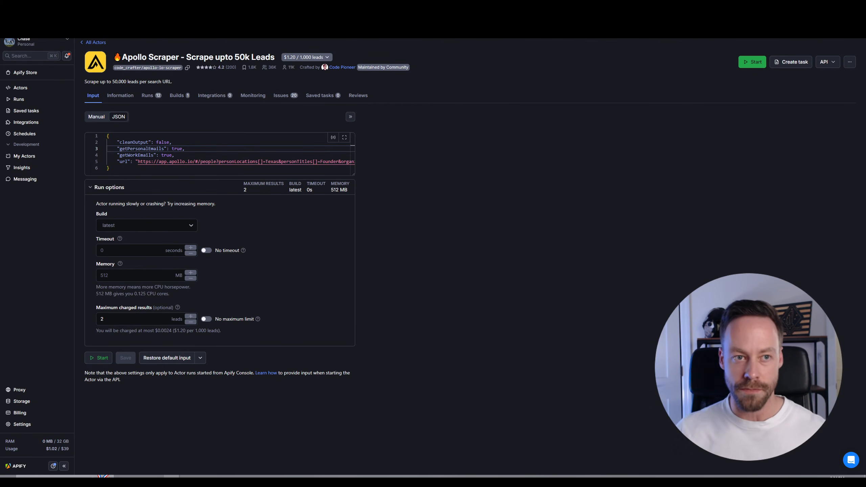
click(164, 5)
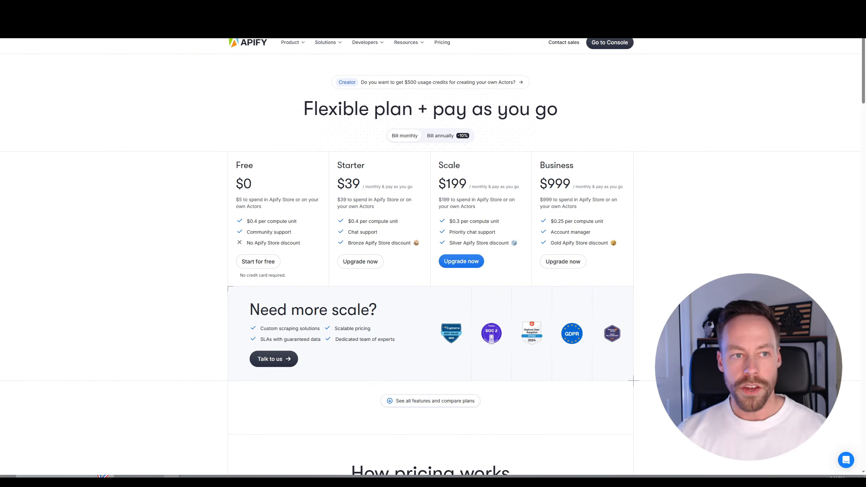
click(143, 33)
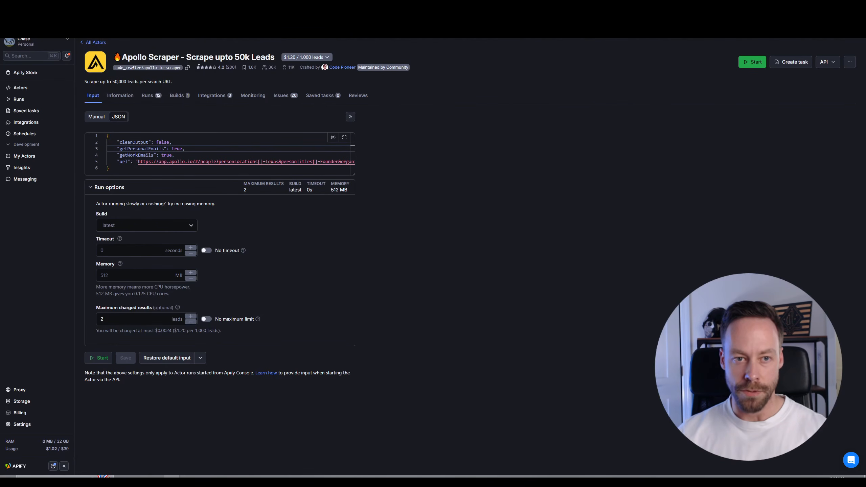
drag(124, 57, 266, 57)
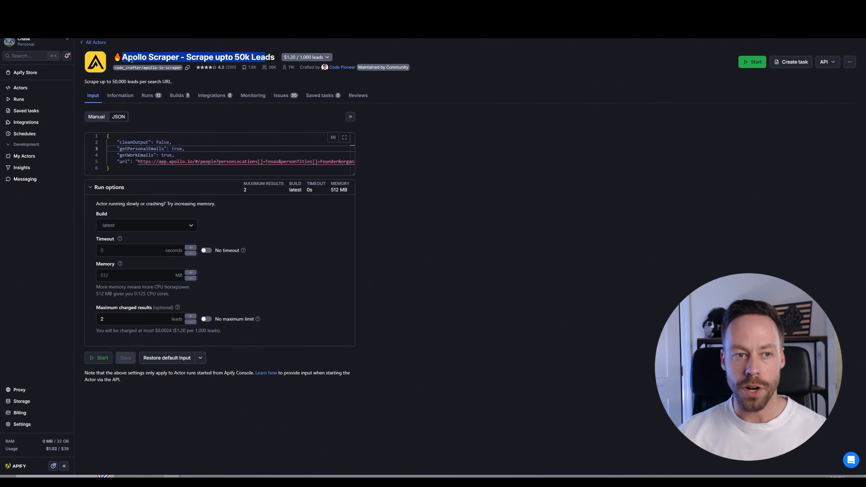
Step: Browse the Apify Store, examining the input pages of the Google Maps Scraper and Instagram Scraper actors
click(89, 42)
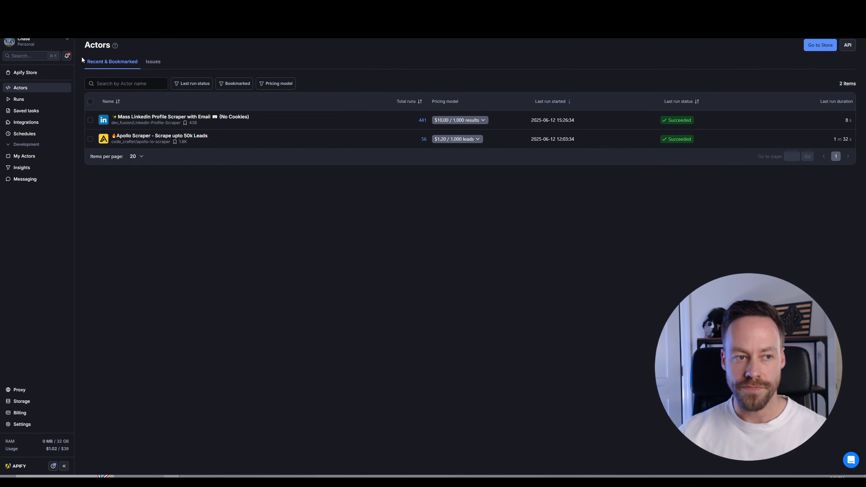
click(21, 72)
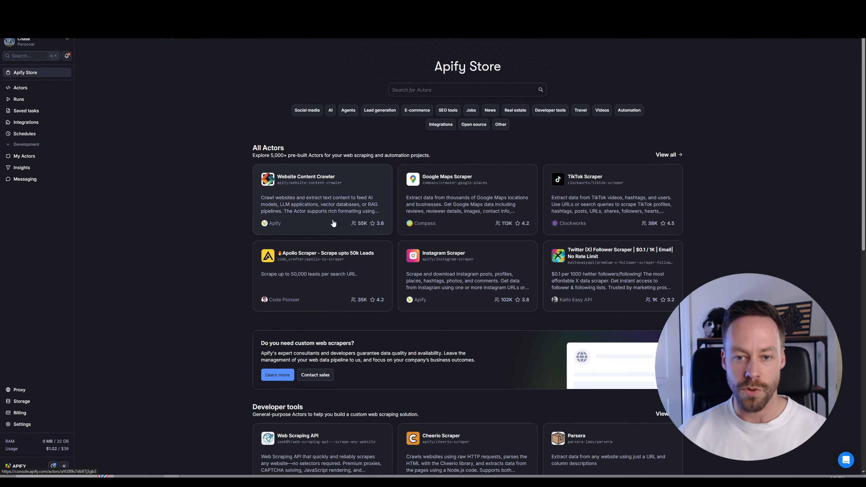
click(442, 210)
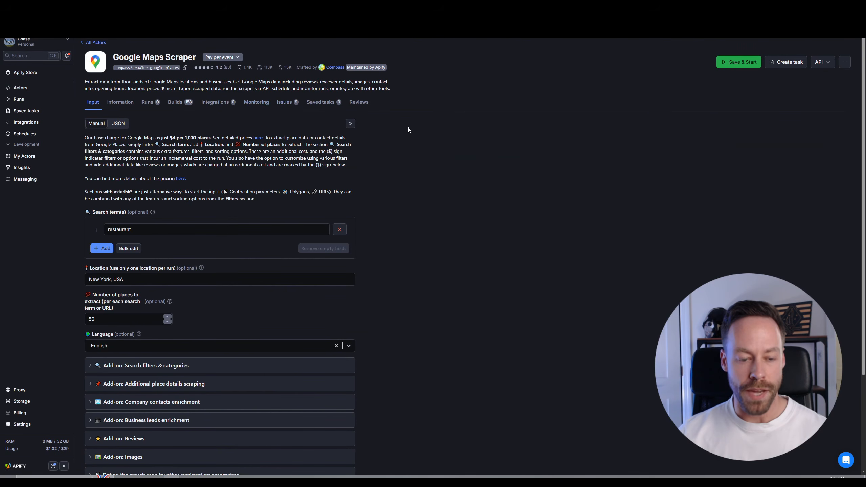
key(alt+Left)
click(470, 280)
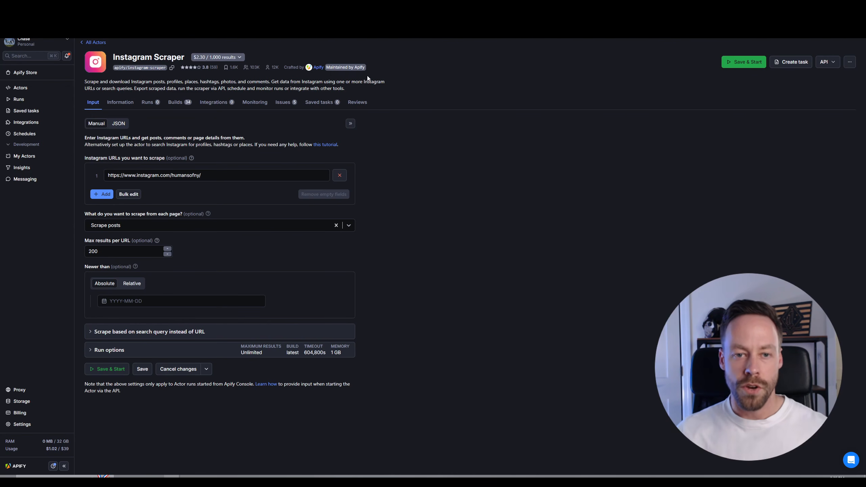
key(alt+Left)
Step: Filter the Apify Store actors by the Social media category and open the Instagram Scraper
click(450, 93)
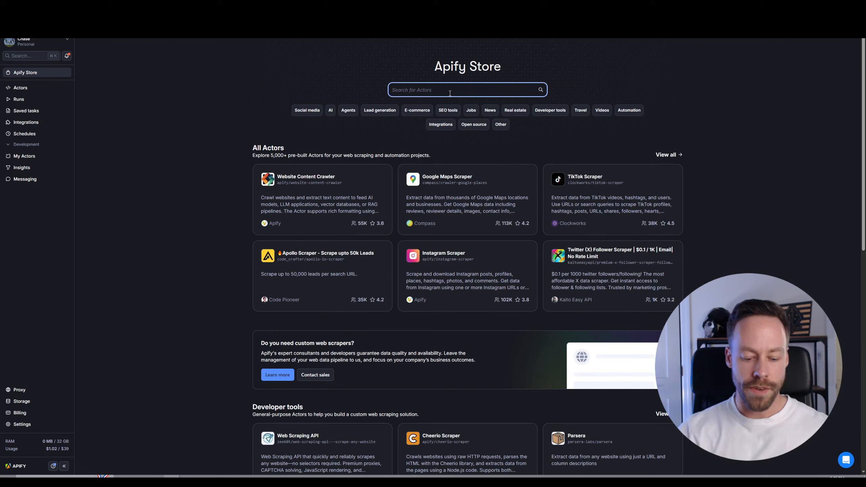
click(307, 110)
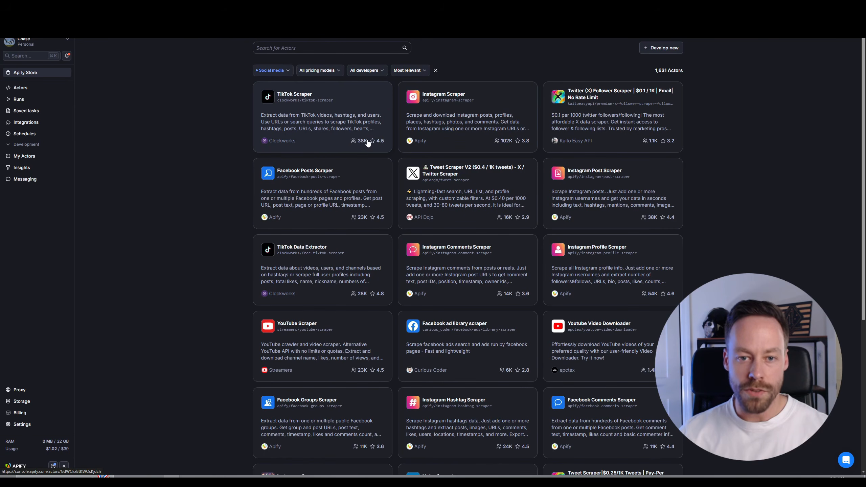
click(449, 135)
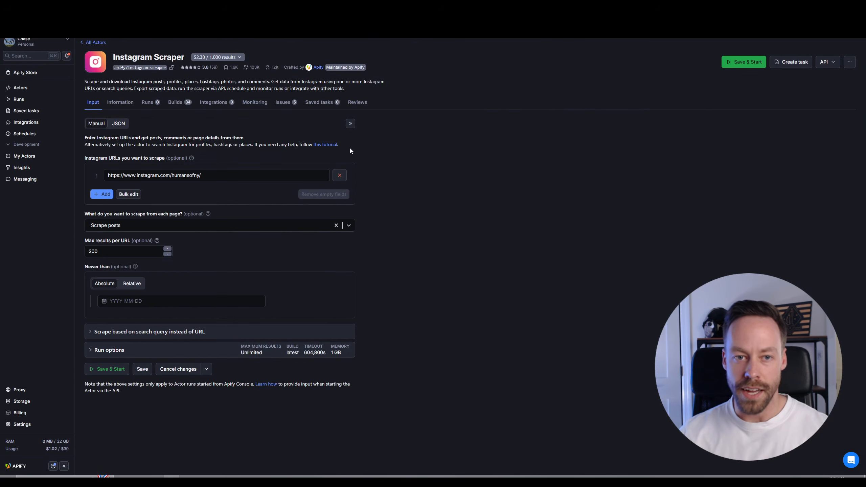